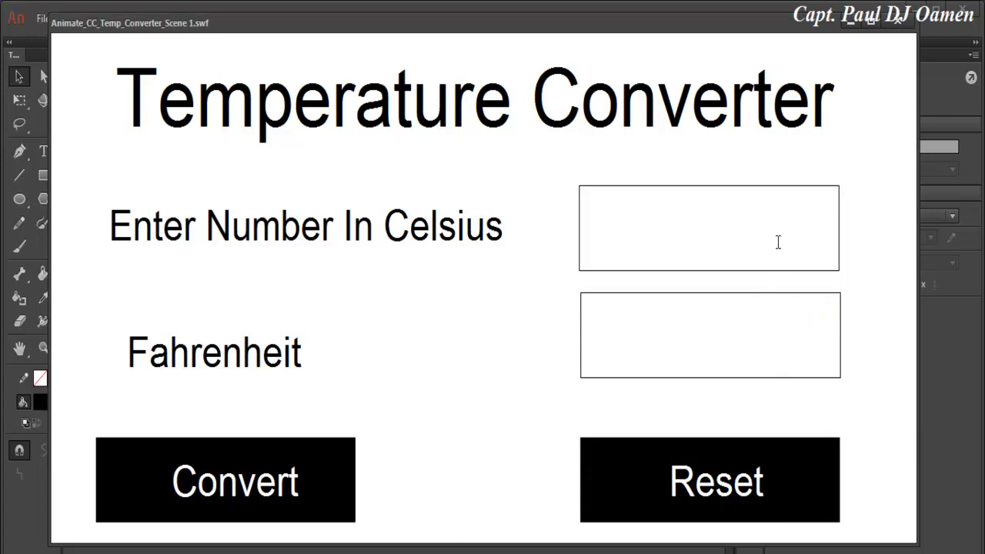
Test the finished temperature converter by converting the Celsius values 12, -40 and 23 to Fahrenheit
{"action": "type", "text": "12"}
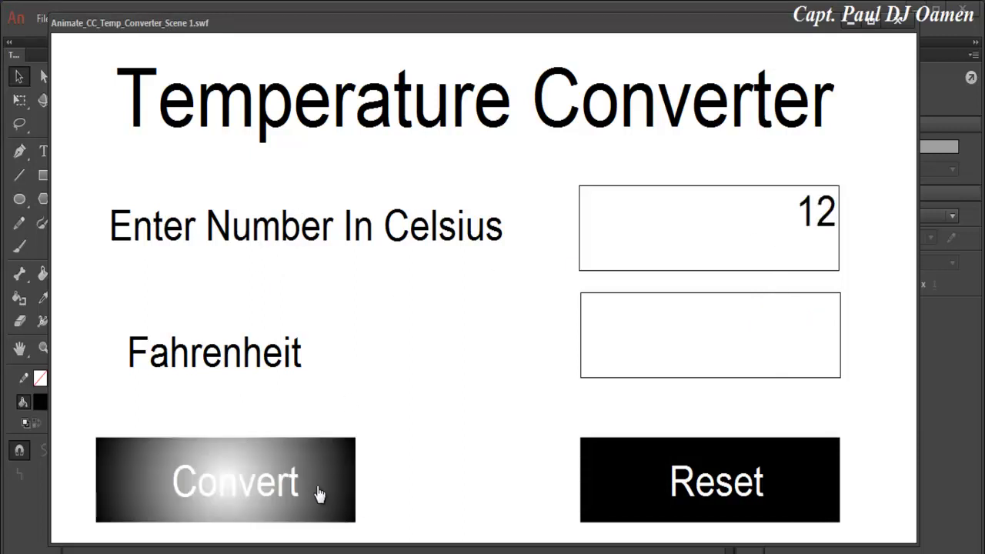
{"action": "left_click", "coordinate": [289, 486]}
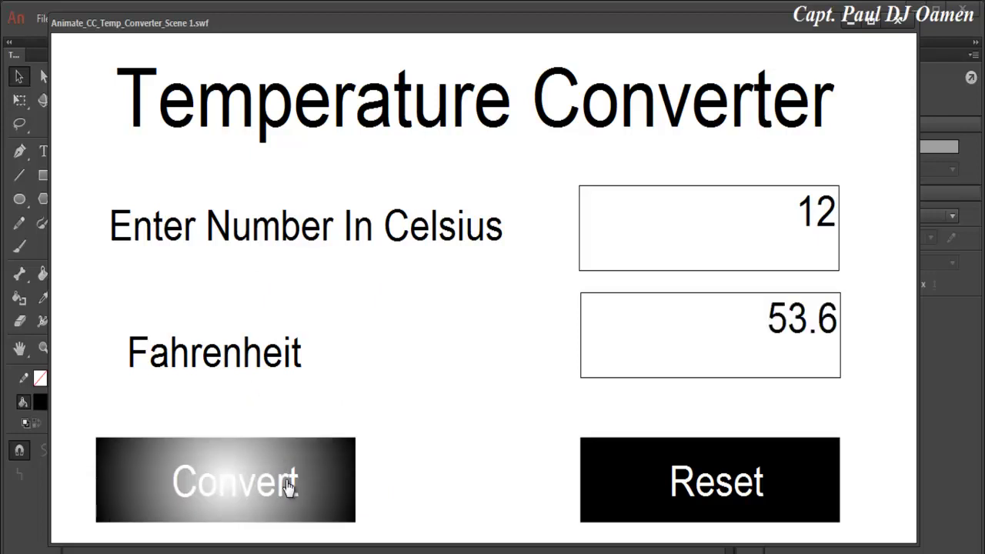
{"action": "left_click_drag", "start_coordinate": [787, 221], "coordinate": [848, 218]}
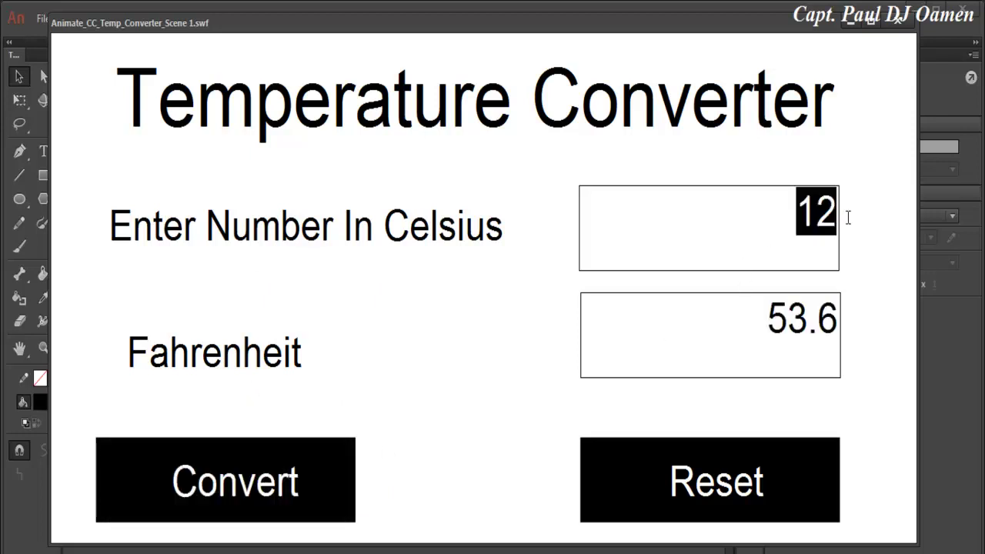
{"action": "type", "text": "-40"}
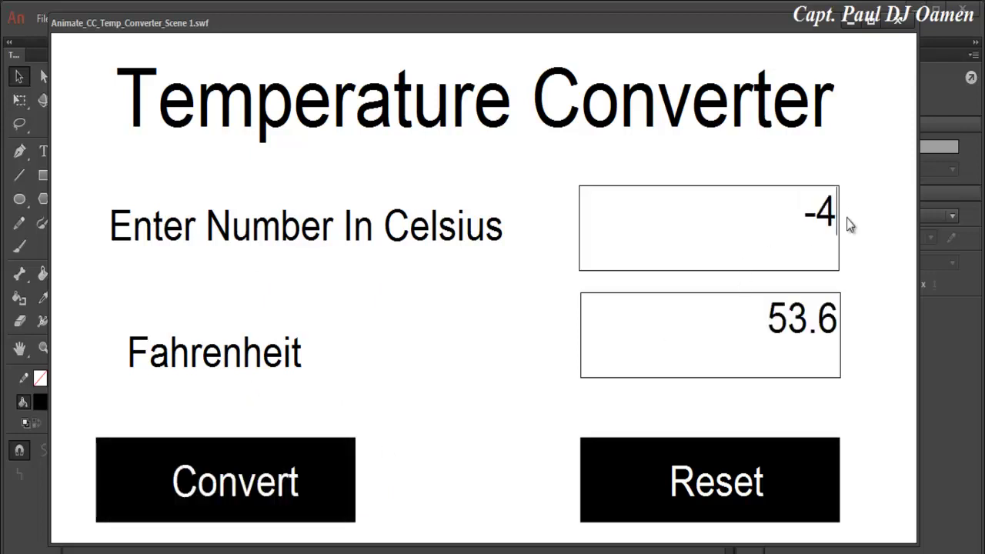
{"action": "left_click", "coordinate": [314, 497]}
{"action": "left_click_drag", "start_coordinate": [778, 223], "coordinate": [850, 228]}
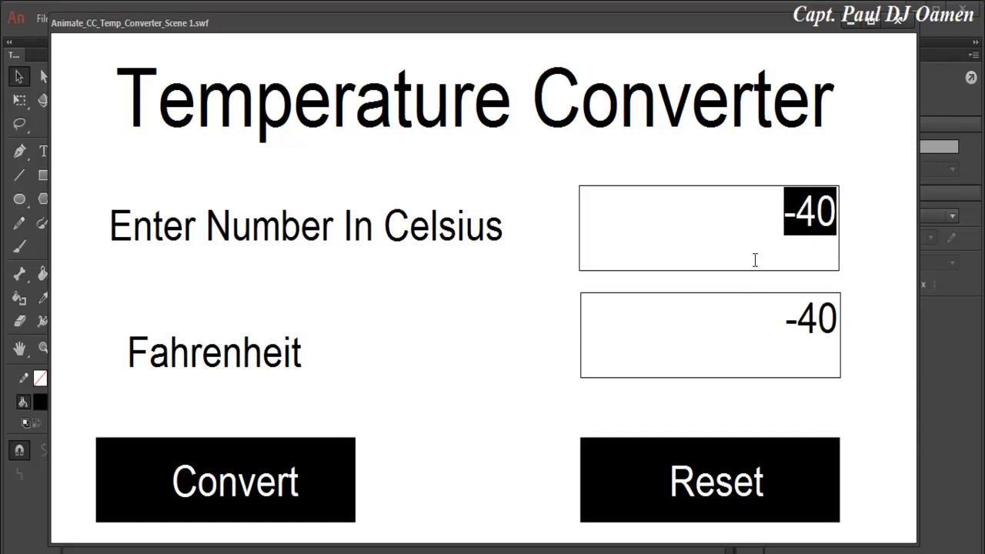
{"action": "type", "text": "23"}
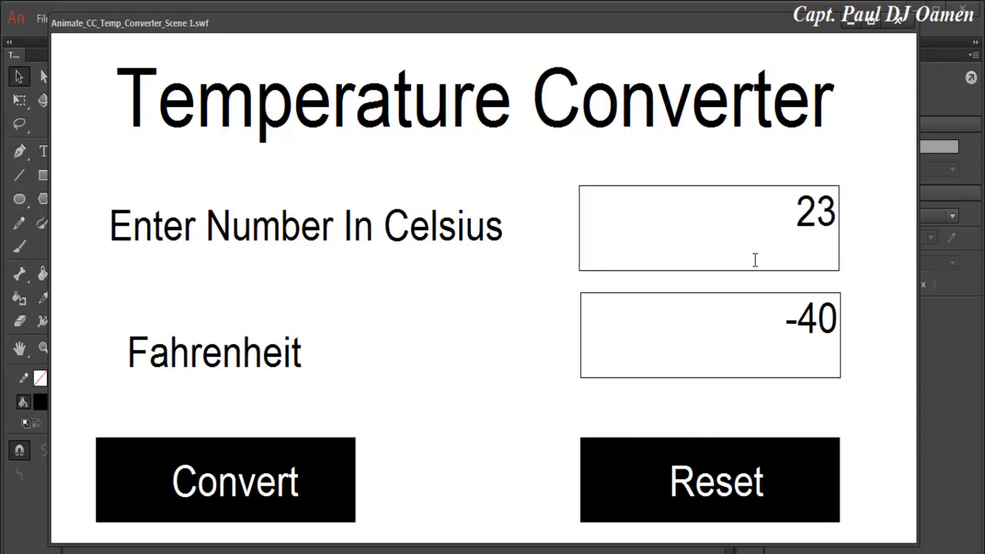
{"action": "left_click", "coordinate": [353, 502]}
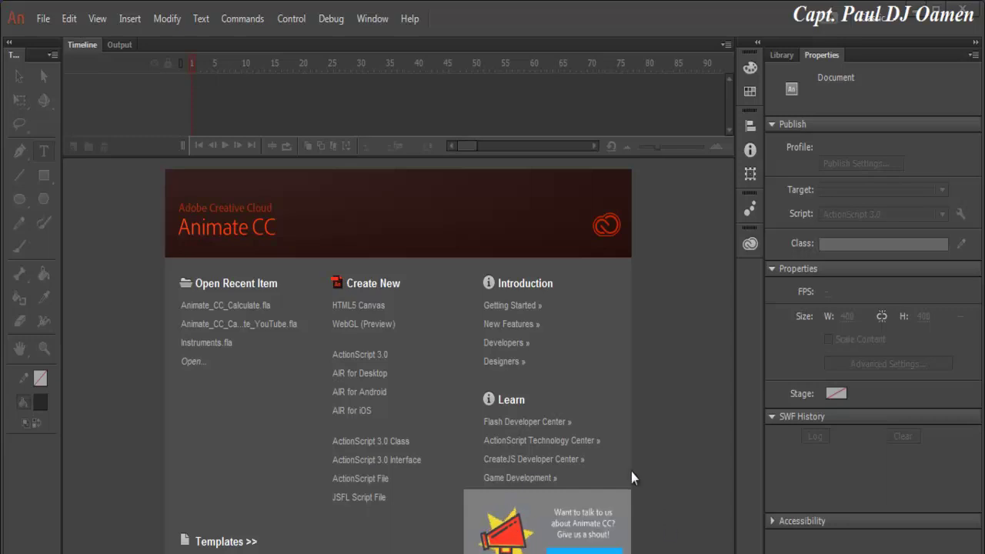
Create a new ActionScript 3.0 document with a stage size of 1200 by 600 px
{"action": "left_click", "coordinate": [350, 361]}
{"action": "right_click", "coordinate": [360, 342]}
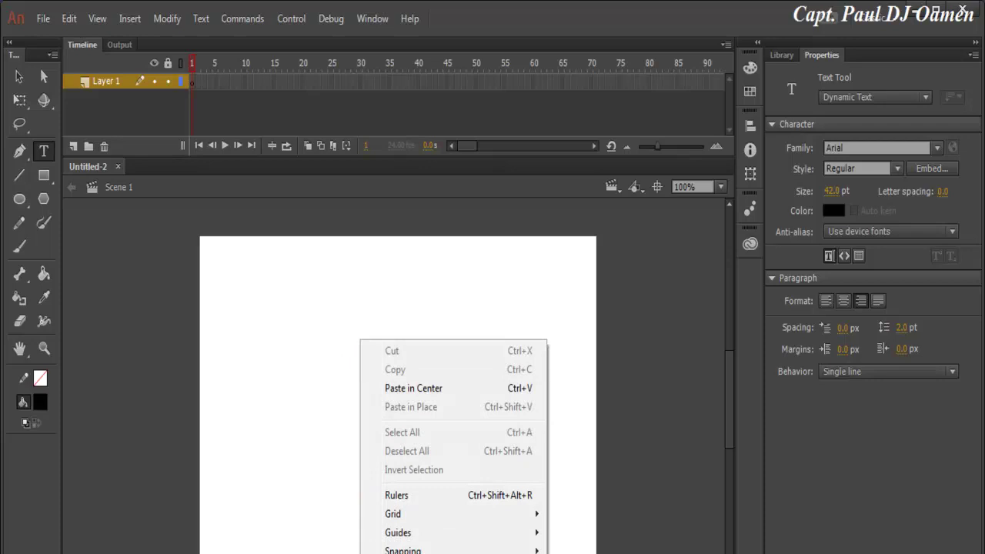
{"action": "left_click", "coordinate": [418, 538]}
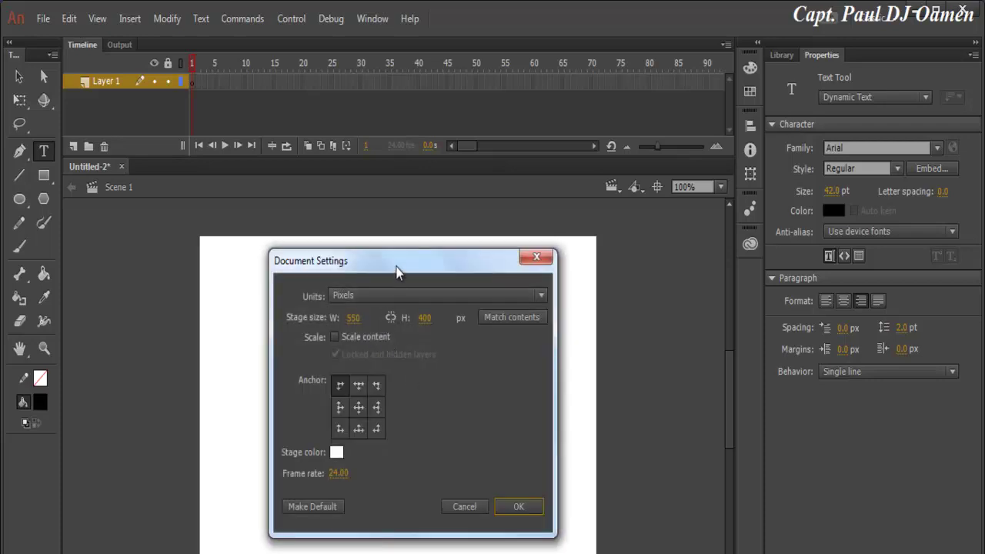
{"action": "left_click_drag", "start_coordinate": [397, 271], "coordinate": [375, 235]}
{"action": "left_click", "coordinate": [335, 283]}
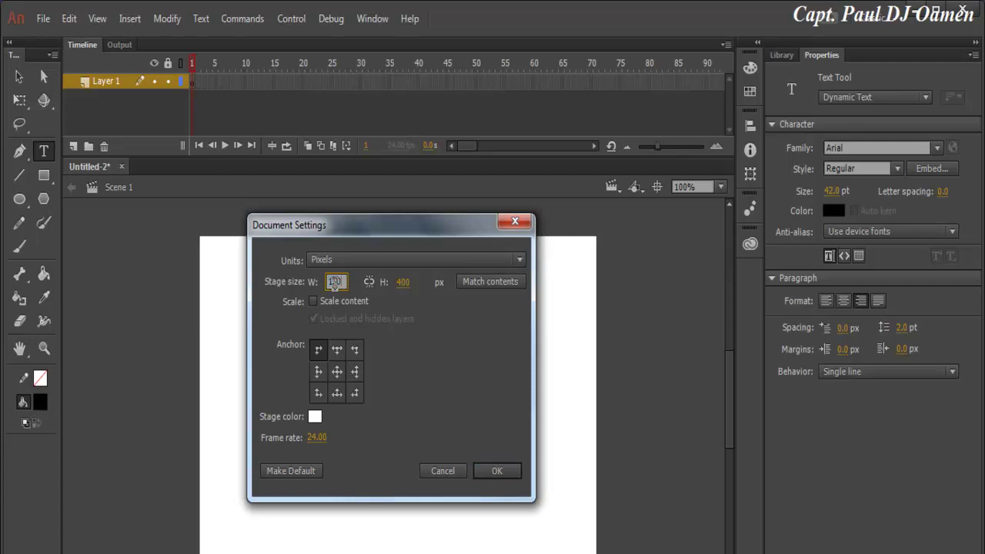
{"action": "key", "text": "Tab"}
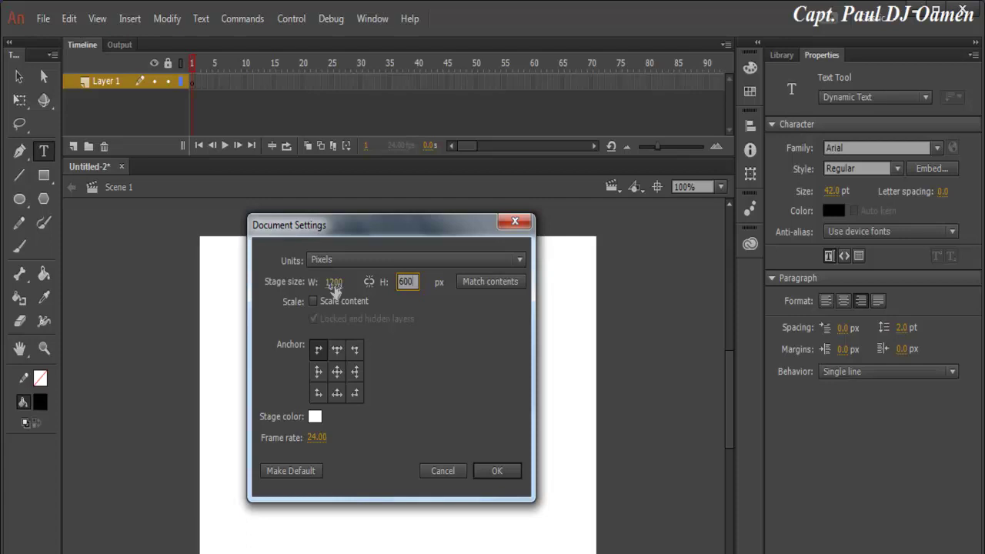
{"action": "left_click", "coordinate": [498, 474]}
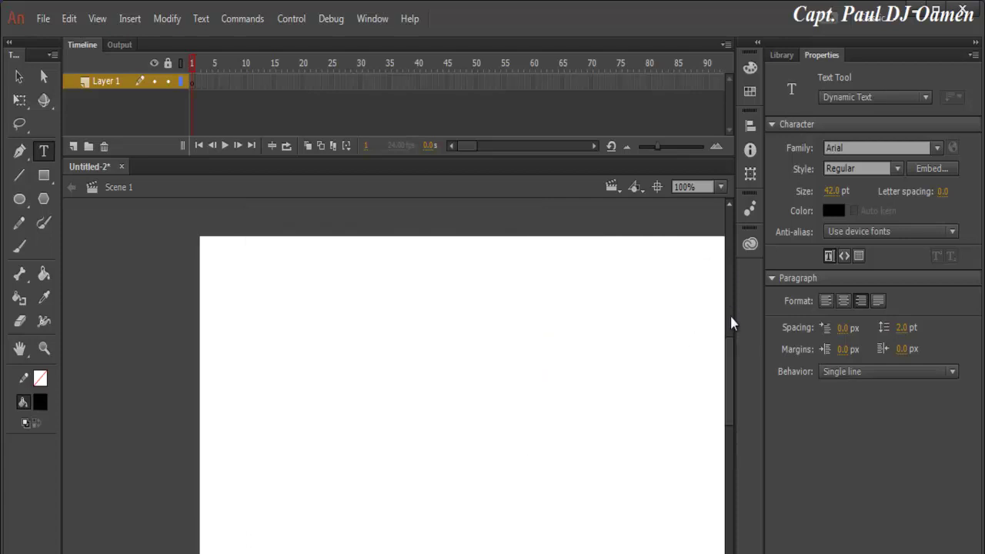
Add a dynamic text title reading "Temperature Converter" near the top of the stage and widen its box to about 554 px
{"action": "left_click_drag", "start_coordinate": [731, 341], "coordinate": [735, 300]}
{"action": "left_click", "coordinate": [722, 187]}
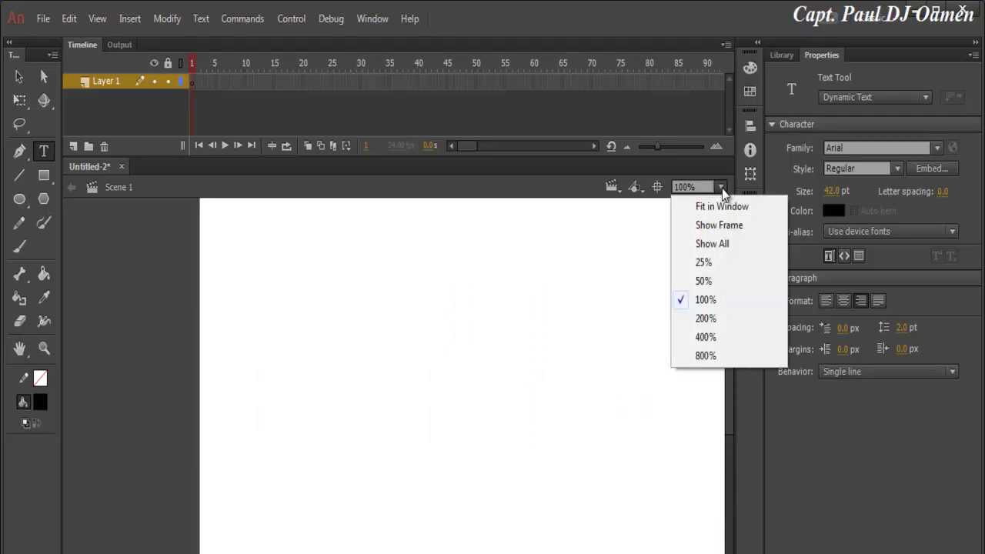
{"action": "left_click", "coordinate": [708, 281]}
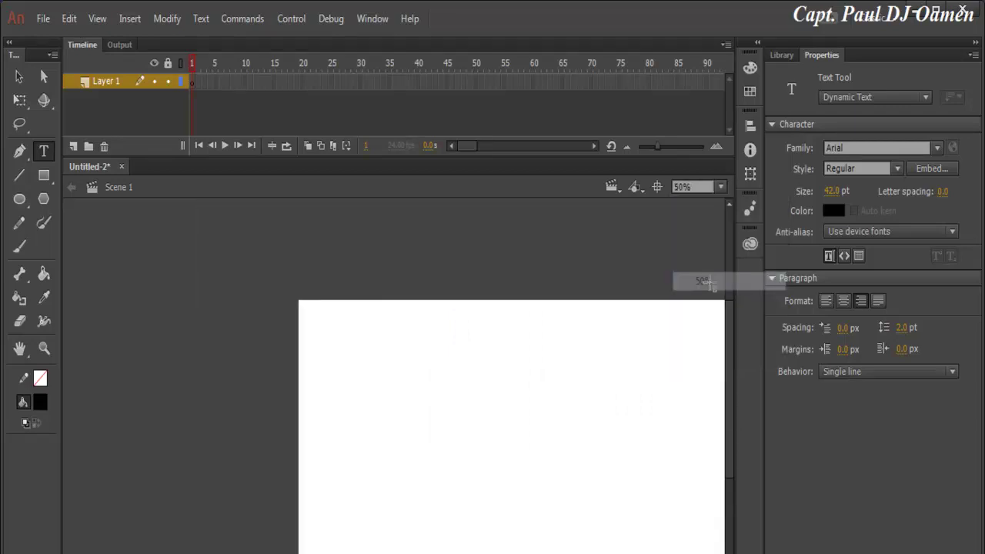
{"action": "left_click_drag", "start_coordinate": [730, 356], "coordinate": [732, 376]}
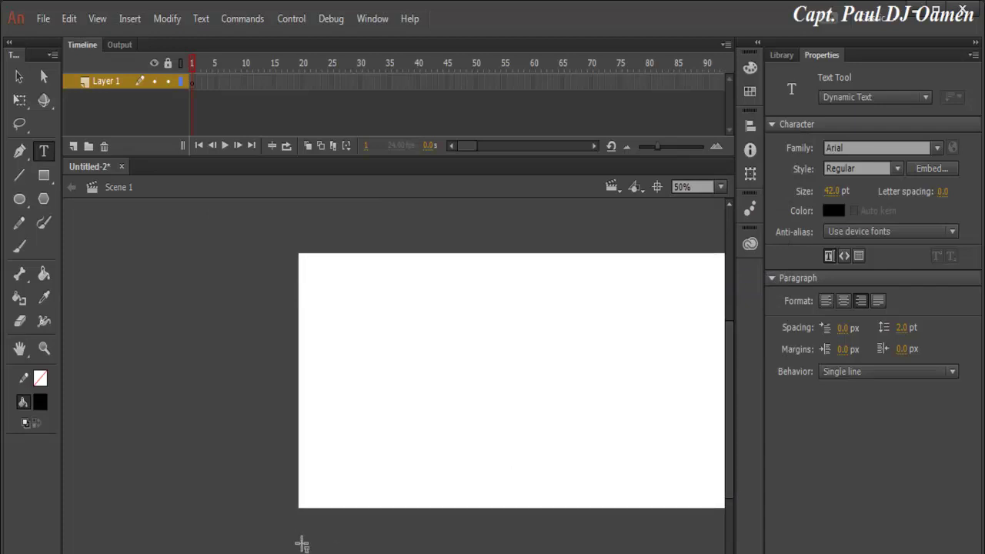
{"action": "scroll", "coordinate": [462, 380], "scroll_direction": "right", "scroll_amount": 3}
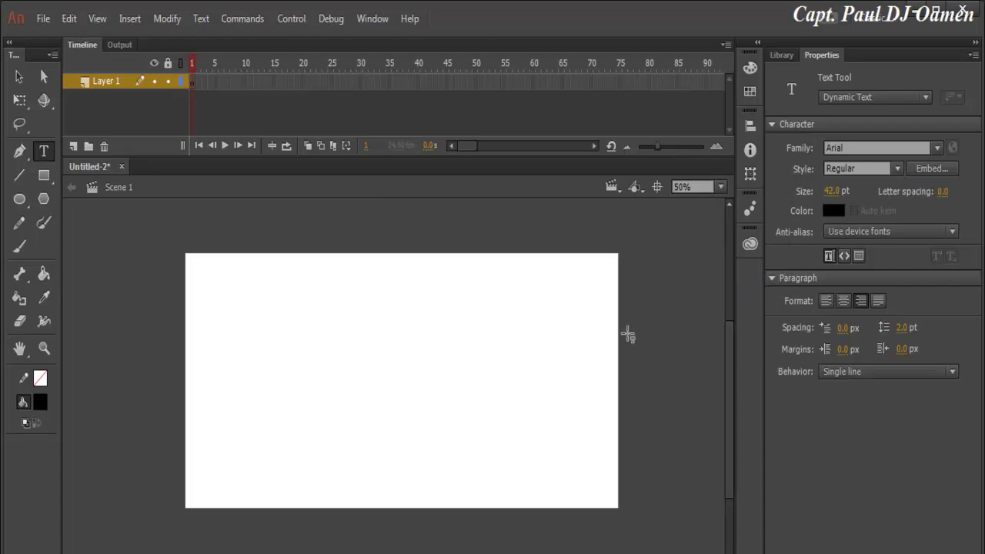
{"action": "left_click", "coordinate": [722, 187]}
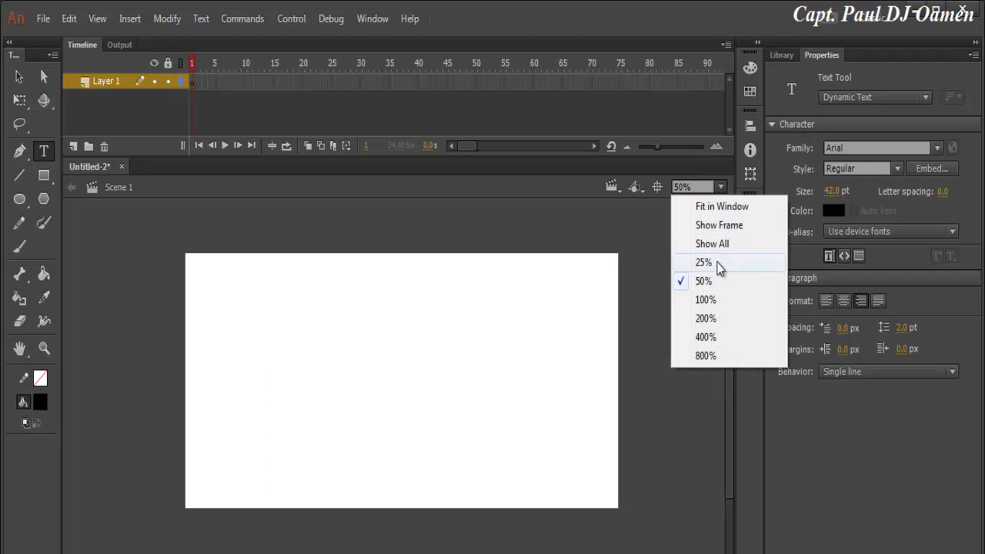
{"action": "left_click", "coordinate": [246, 293]}
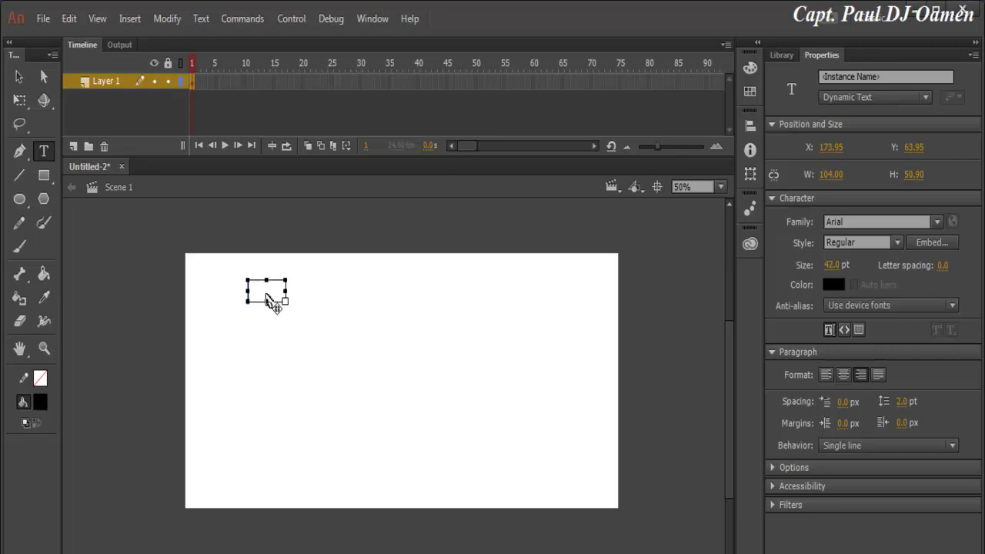
{"action": "type", "text": "re"}
{"action": "type", "text": "u"}
{"action": "left_click_drag", "start_coordinate": [286, 292], "coordinate": [447, 293]}
{"action": "left_click", "coordinate": [370, 290]}
Set the title's font size to 88 pt, then widen its box to about 942 px and move it to about X 132, Y 22
{"action": "left_click_drag", "start_coordinate": [831, 265], "coordinate": [865, 264]}
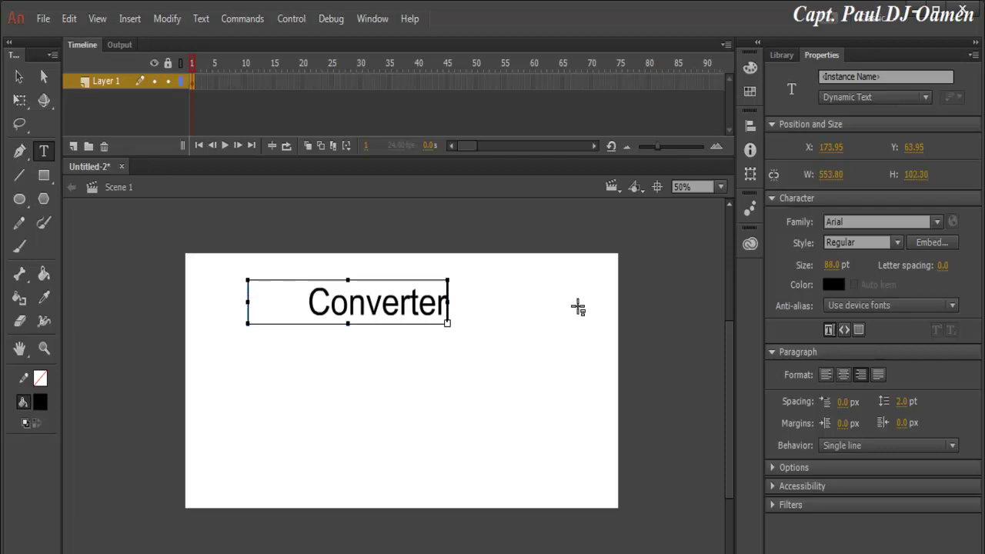
{"action": "left_click_drag", "start_coordinate": [448, 303], "coordinate": [590, 302]}
{"action": "left_click_drag", "start_coordinate": [249, 278], "coordinate": [234, 259]}
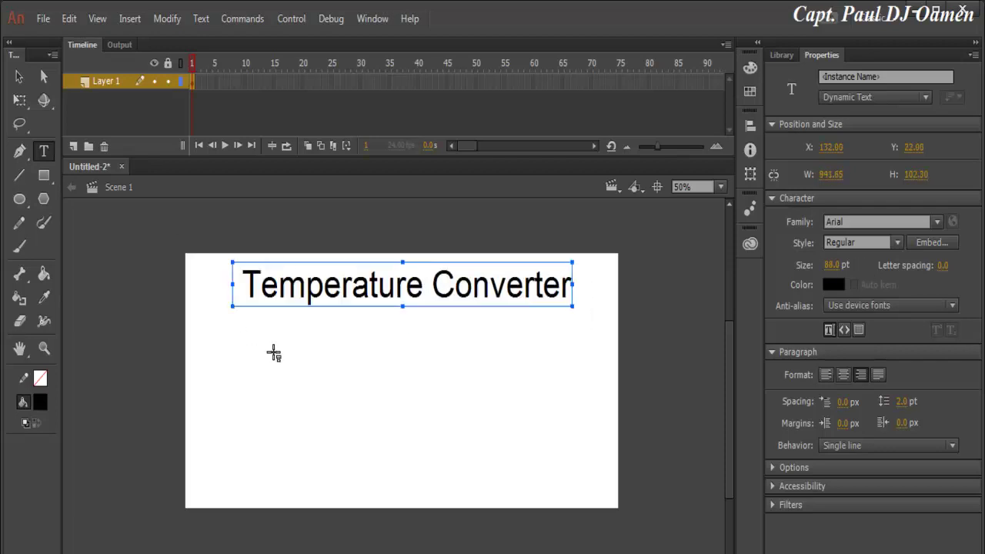
Add the label "Enter Number In Celsius" below the title at 50 pt, with its text box about 590 by 84 px
{"action": "left_click_drag", "start_coordinate": [214, 346], "coordinate": [254, 351]}
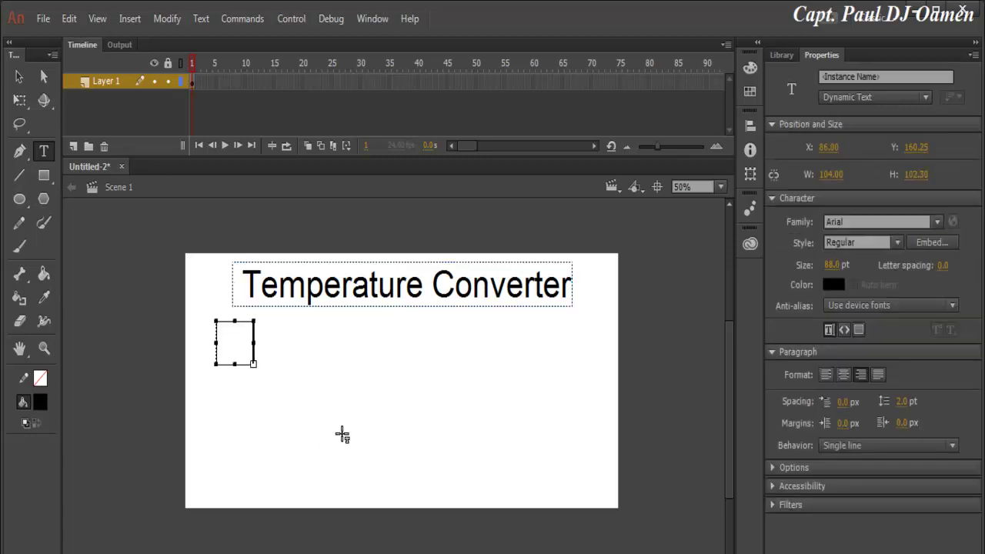
{"action": "type", "text": "Enter Numbe"}
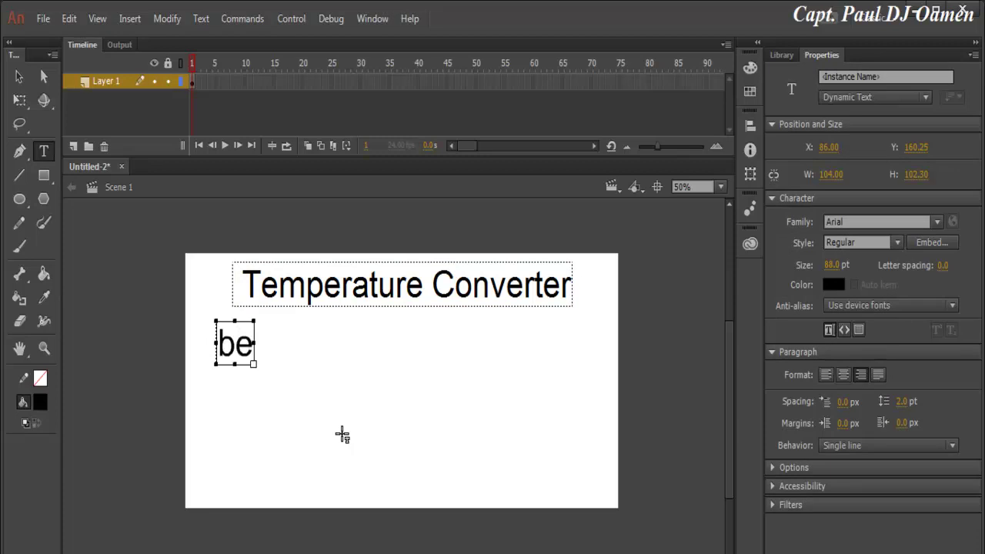
{"action": "type", "text": "r In"}
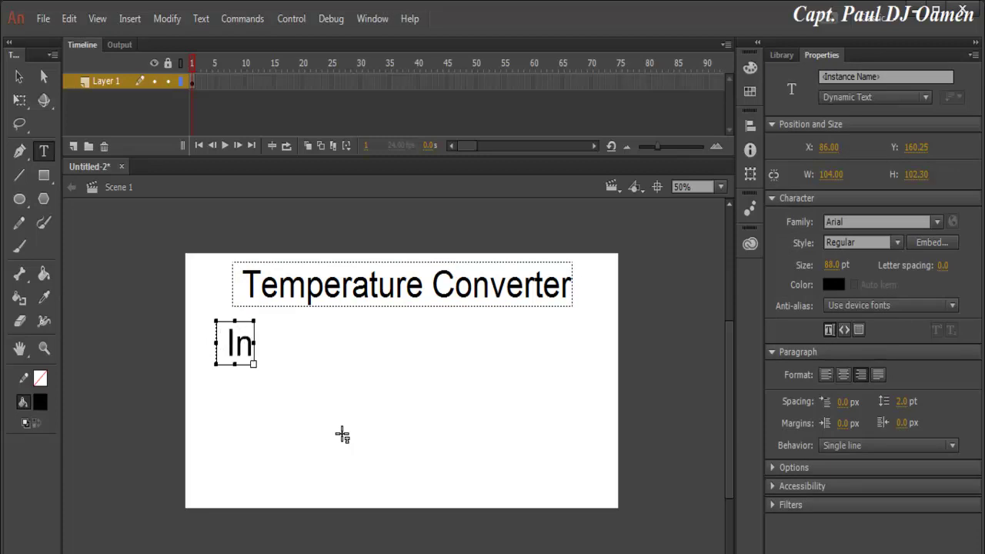
{"action": "type", "text": " Celsius"}
{"action": "left_click_drag", "start_coordinate": [253, 364], "coordinate": [427, 367]}
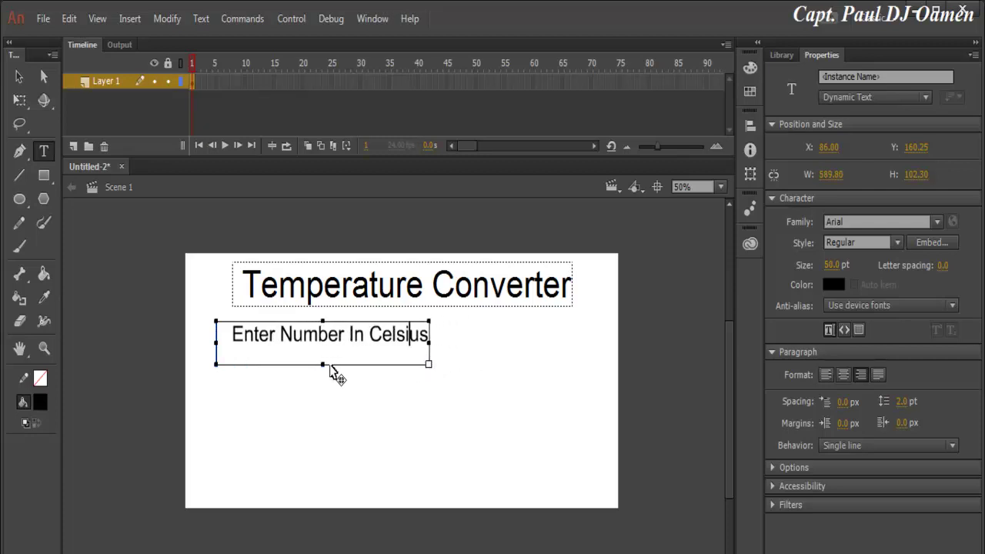
{"action": "left_click_drag", "start_coordinate": [324, 367], "coordinate": [325, 357]}
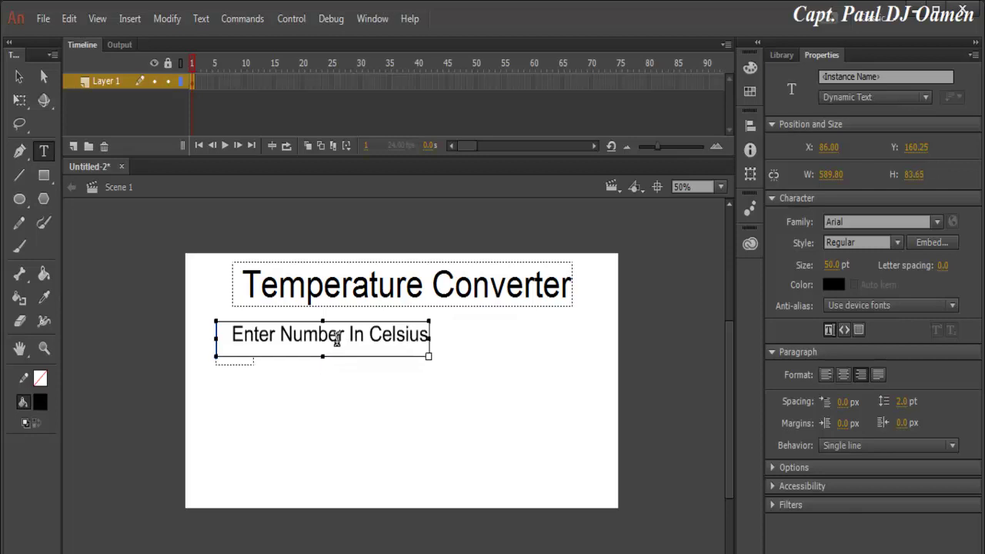
Move the Celsius label down and toward the stage's left edge, to about X 29, Y 188
{"action": "left_click", "coordinate": [19, 76]}
{"action": "left_click_drag", "start_coordinate": [295, 347], "coordinate": [272, 363]}
{"action": "left_click", "coordinate": [444, 357]}
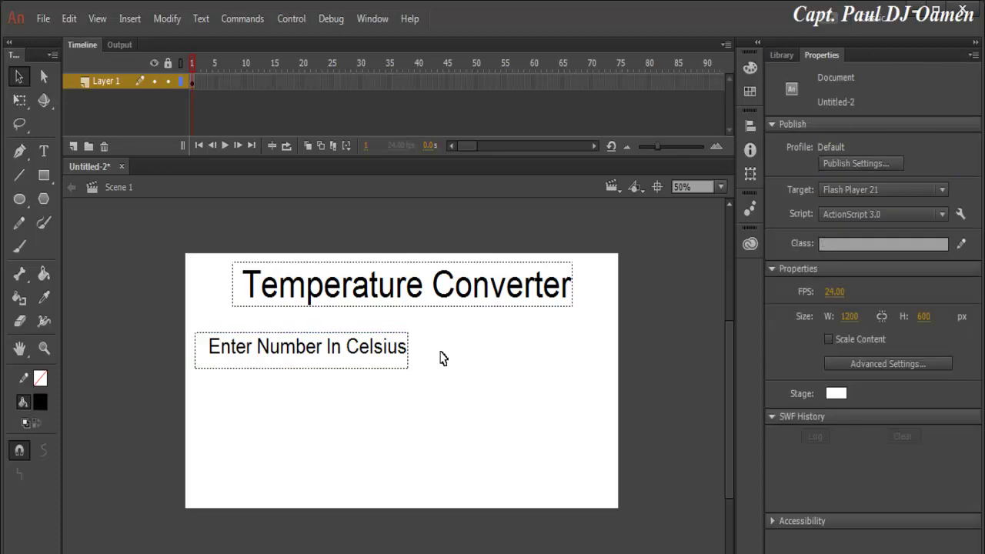
{"action": "left_click", "coordinate": [367, 350]}
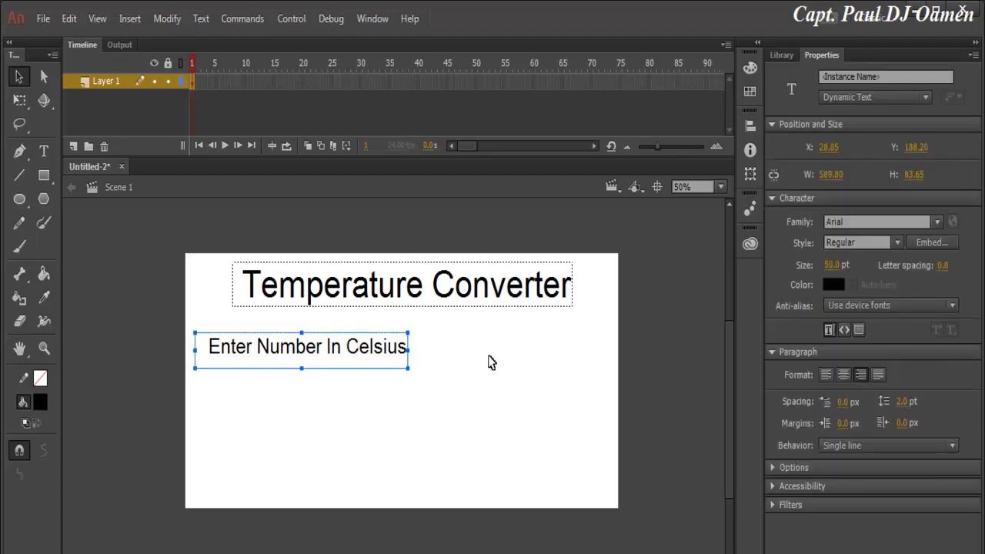
{"action": "left_click", "coordinate": [489, 359]}
Draw an empty text box beside the Celsius label, about 362 by 101 px at about X 732, Y 179
{"action": "left_click", "coordinate": [46, 157]}
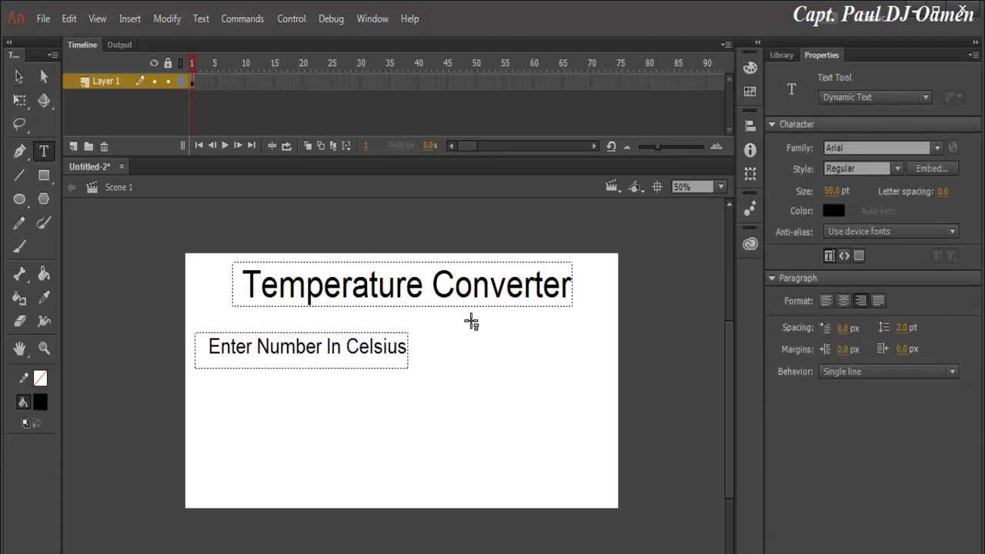
{"action": "left_click_drag", "start_coordinate": [424, 316], "coordinate": [580, 369]}
{"action": "left_click", "coordinate": [19, 76]}
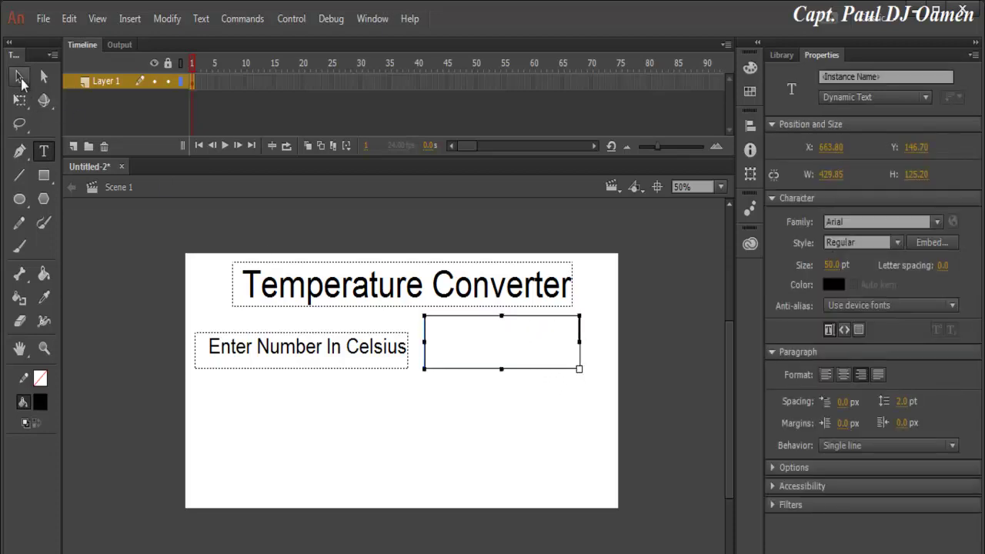
{"action": "mouse_move", "coordinate": [516, 360]}
{"action": "left_mouse_down"}
{"action": "mouse_move", "coordinate": [519, 374]}
{"action": "mouse_move", "coordinate": [504, 372]}
{"action": "left_mouse_up"}
{"action": "left_click_drag", "start_coordinate": [426, 349], "coordinate": [449, 360]}
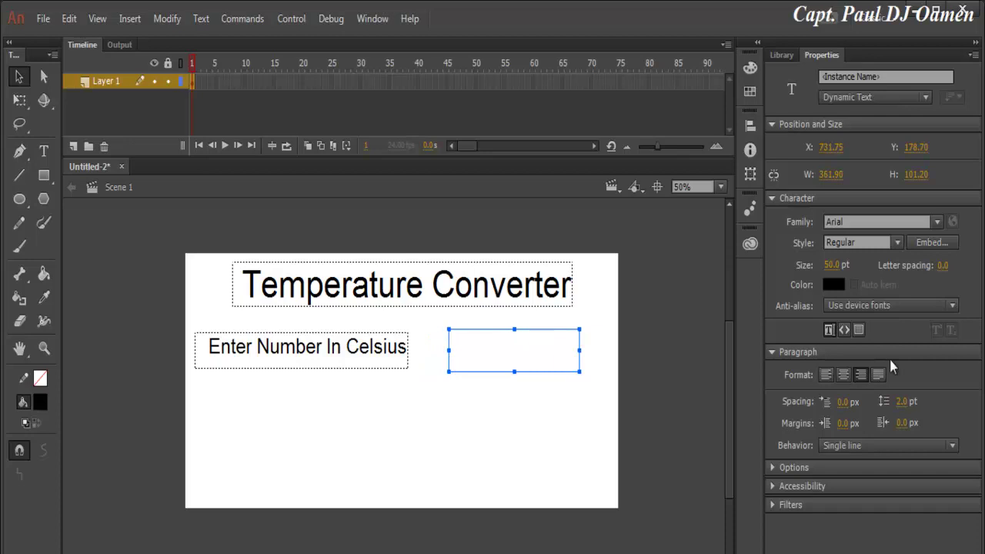
Turn the empty text box into a bordered Input Text field with the instance name celsius
{"action": "left_click", "coordinate": [859, 330]}
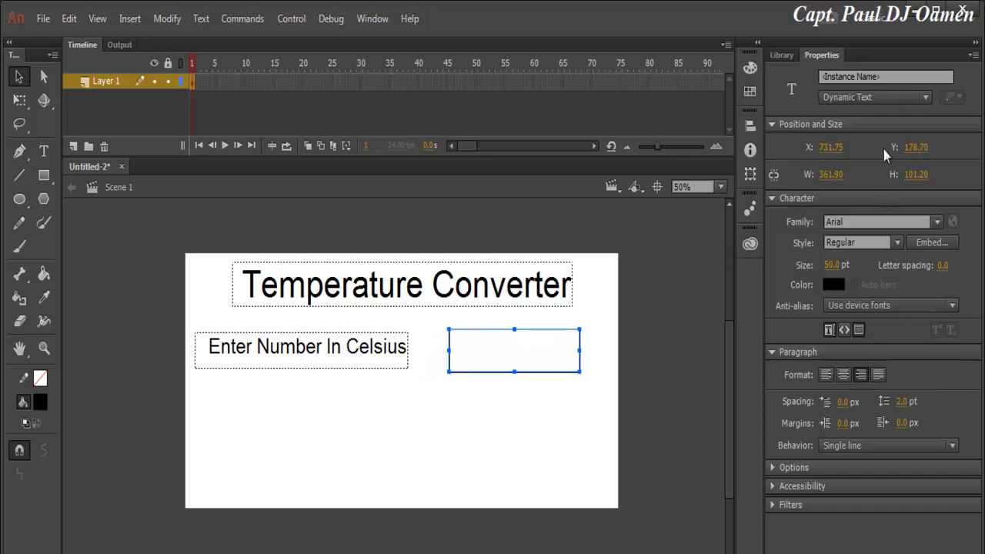
{"action": "left_click", "coordinate": [928, 101]}
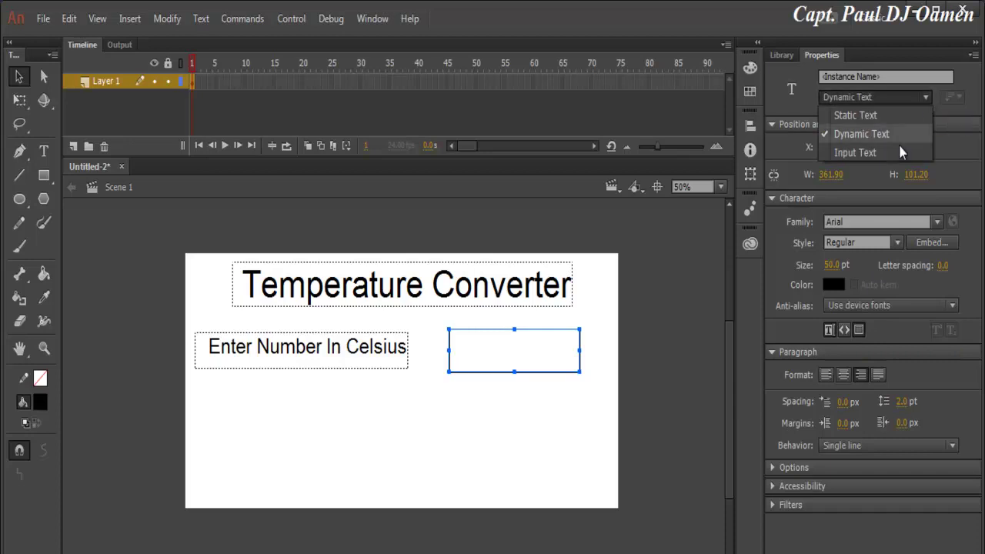
{"action": "left_click", "coordinate": [880, 157]}
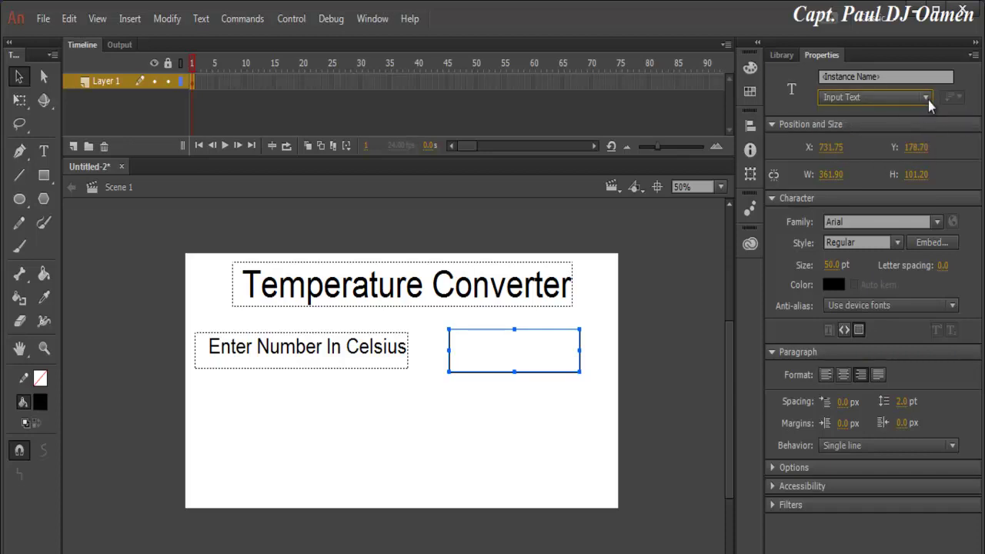
{"action": "left_click", "coordinate": [929, 99]}
{"action": "left_click", "coordinate": [880, 154]}
{"action": "left_click", "coordinate": [866, 76]}
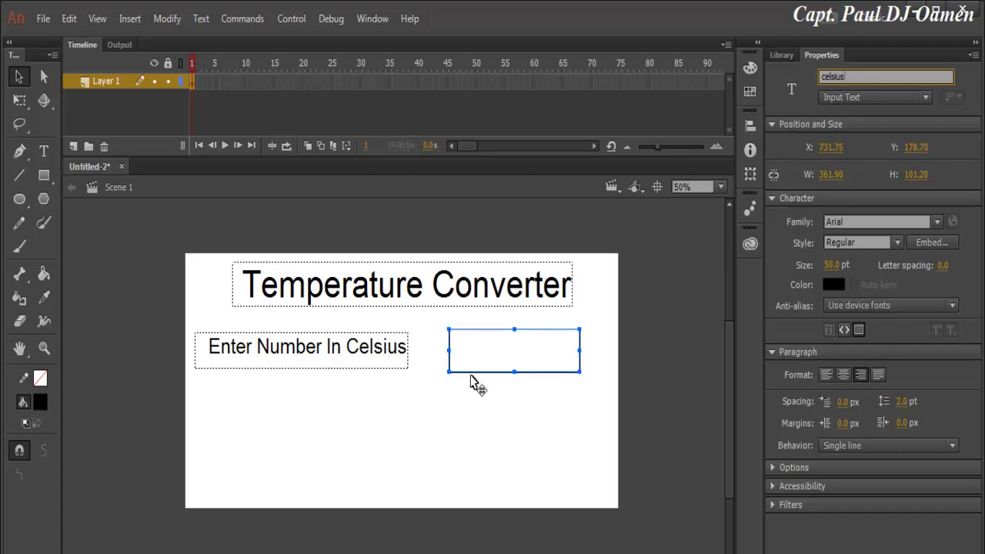
{"action": "left_click", "coordinate": [447, 415]}
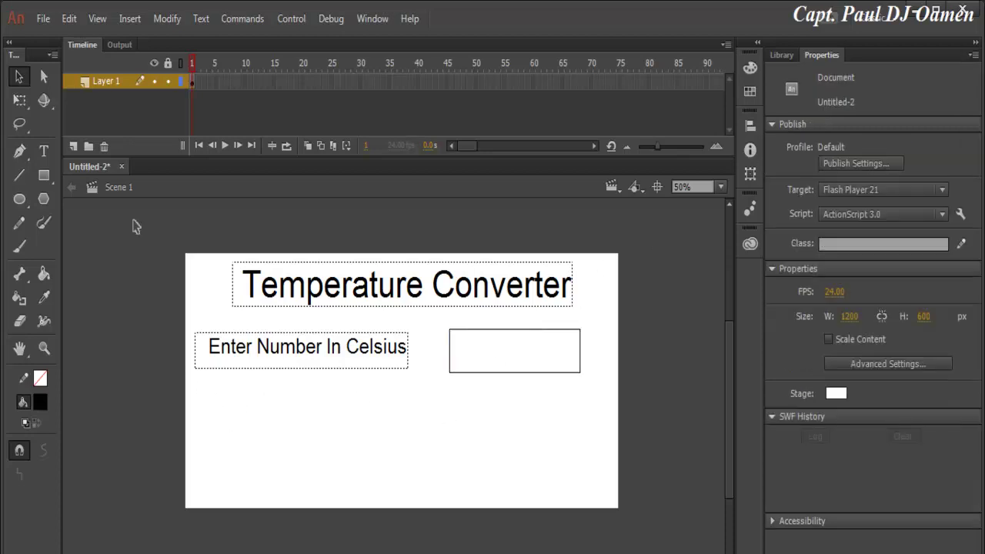
Add the label "Fahrenheit" at 50 pt below the Celsius label
{"action": "left_click", "coordinate": [43, 152]}
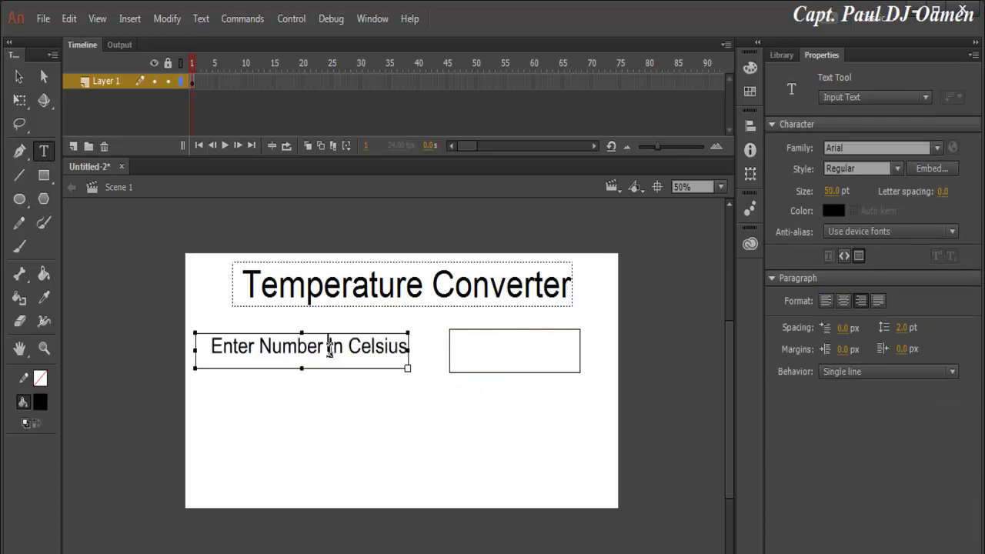
{"action": "left_click", "coordinate": [209, 416]}
{"action": "type", "text": "hel"}
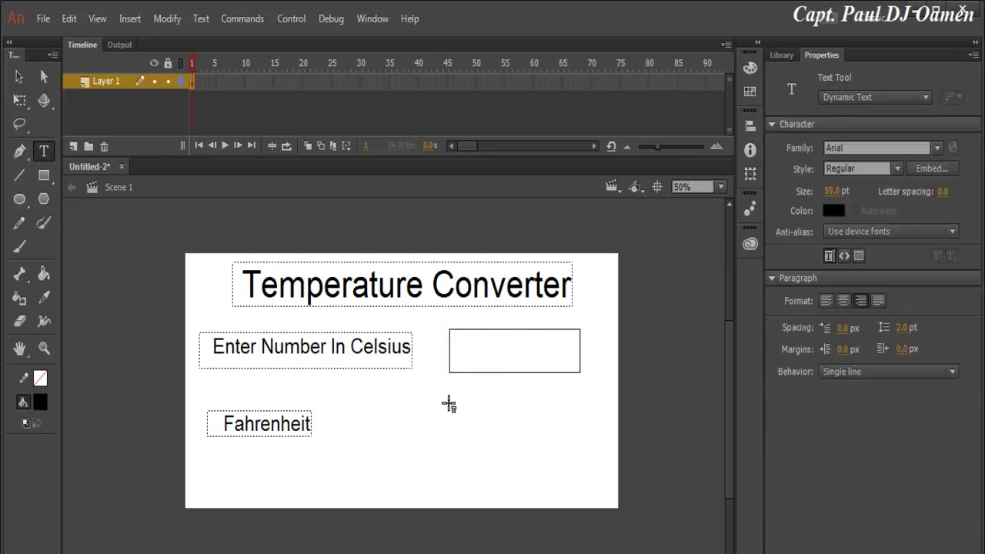
Draw a bordered Dynamic Text field below the celsius field, about 368 by 109 px, and give it the instance name Fahr
{"action": "left_click_drag", "start_coordinate": [447, 382], "coordinate": [580, 429]}
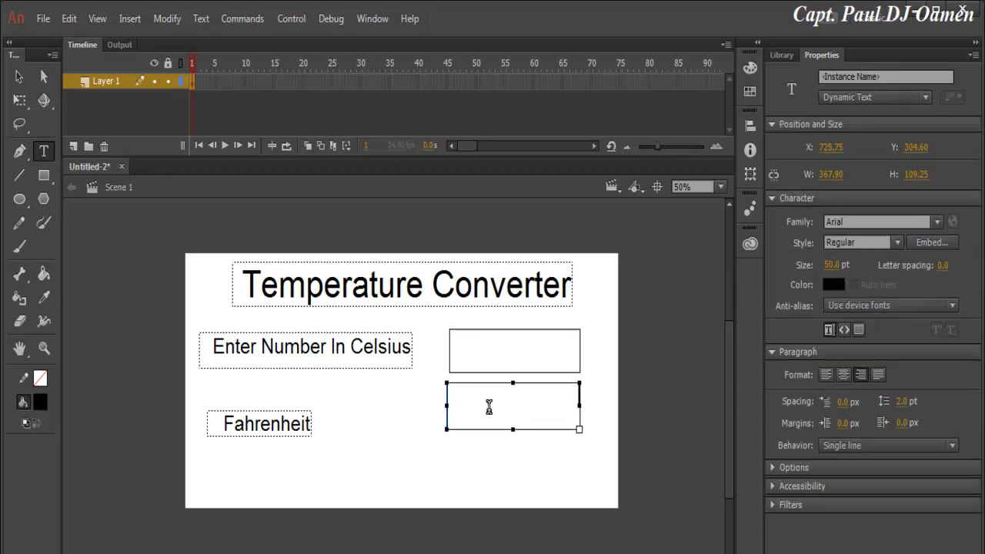
{"action": "left_click", "coordinate": [867, 76]}
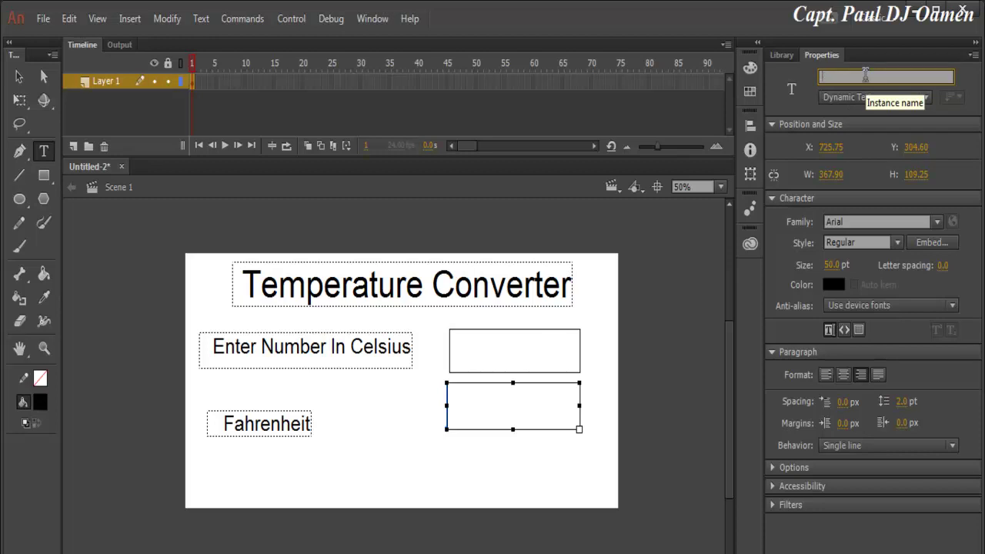
{"action": "type", "text": "Fahr"}
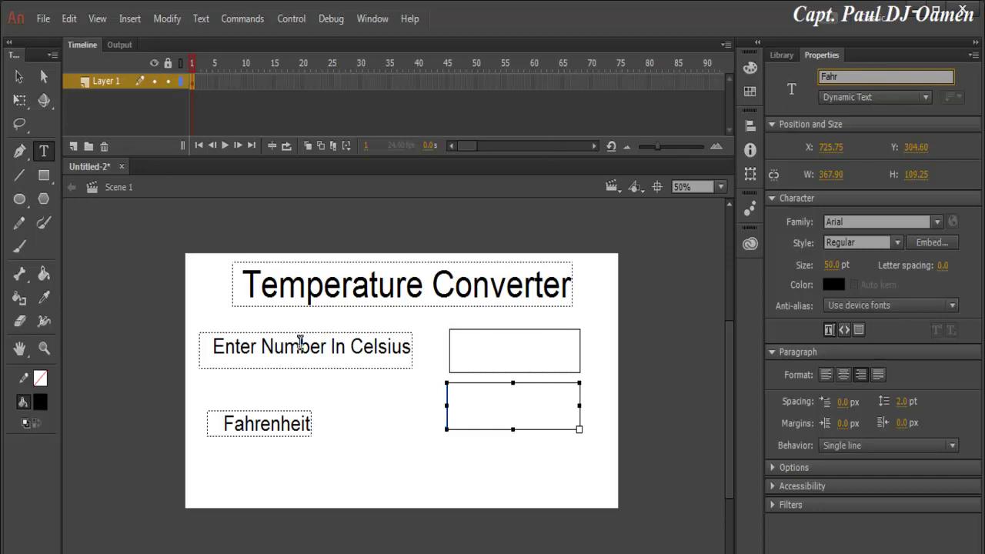
{"action": "key", "text": "Return"}
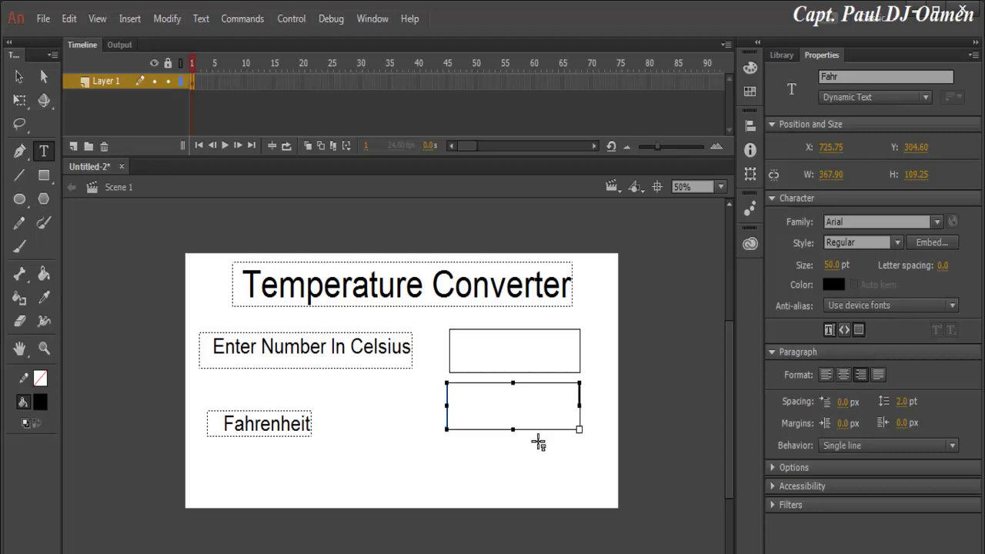
{"action": "left_click", "coordinate": [566, 361]}
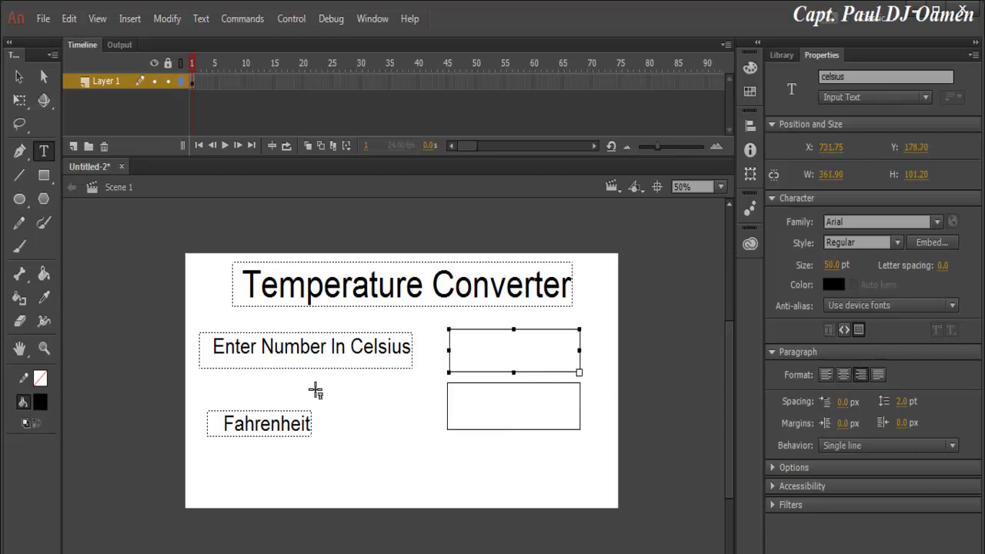
Draw a black rectangle about 320 by 100 px below the Fahrenheit label and convert it to a Button symbol named Convert
{"action": "left_click", "coordinate": [45, 177]}
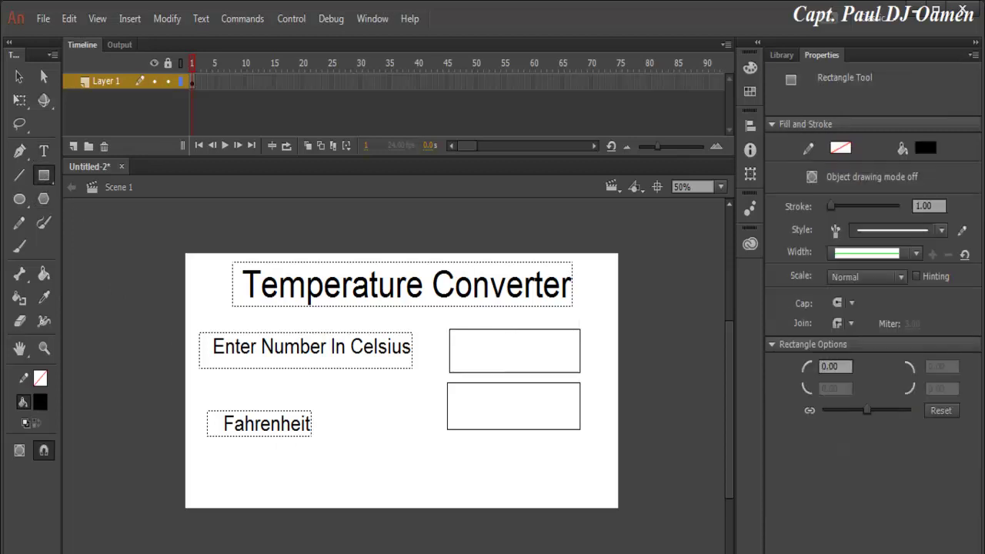
{"action": "mouse_move", "coordinate": [239, 455]}
{"action": "left_mouse_down"}
{"action": "mouse_move", "coordinate": [345, 504]}
{"action": "mouse_move", "coordinate": [354, 497]}
{"action": "left_mouse_up"}
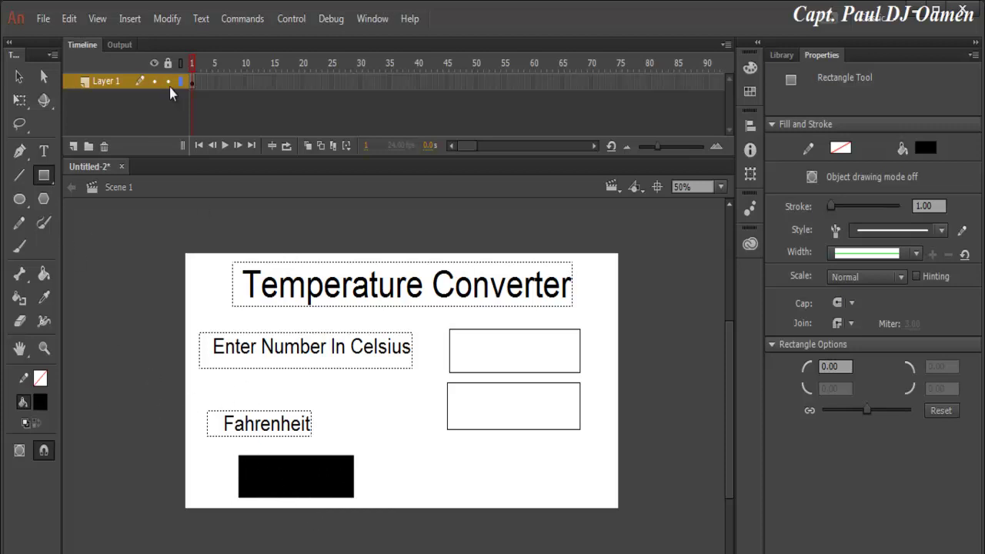
{"action": "left_click", "coordinate": [19, 77]}
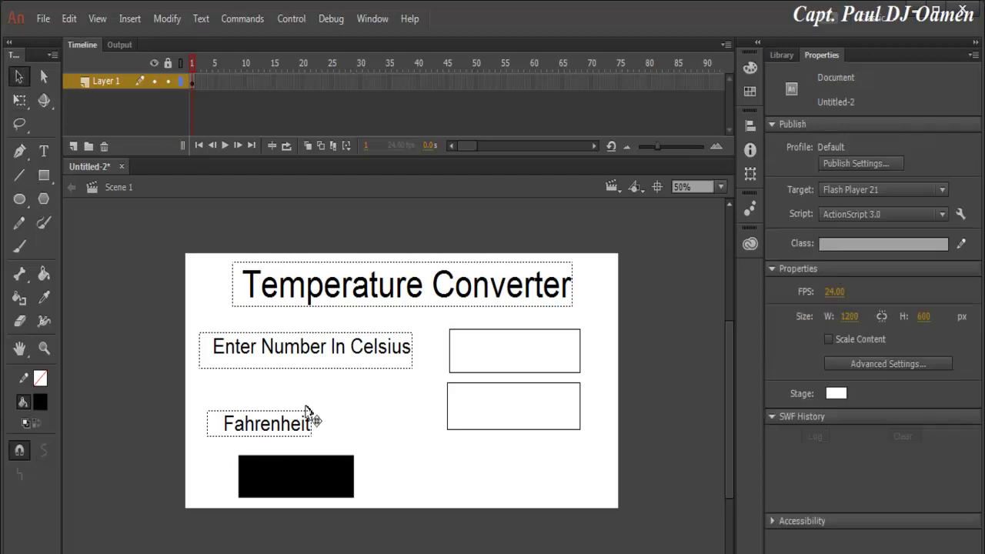
{"action": "left_click_drag", "start_coordinate": [225, 451], "coordinate": [372, 509]}
{"action": "right_click", "coordinate": [321, 482]}
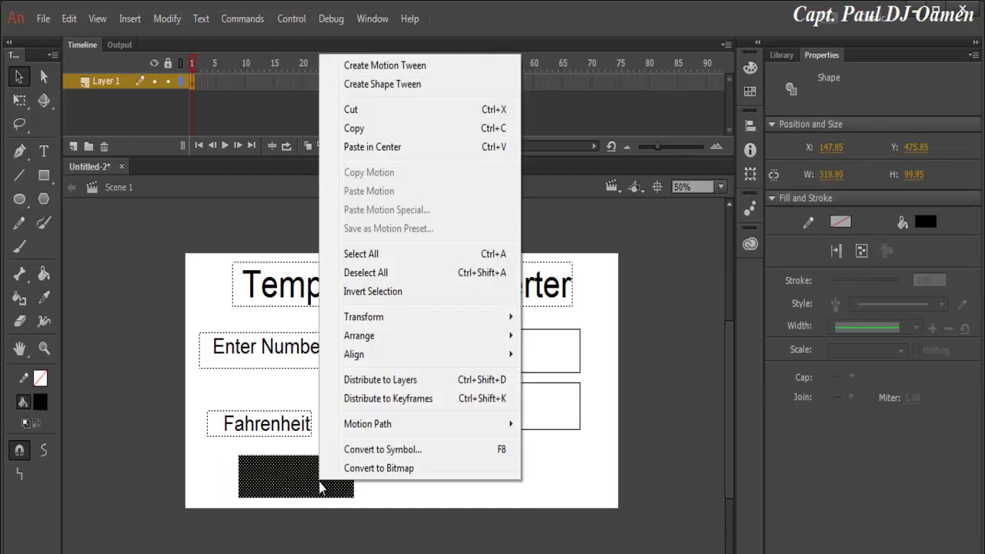
{"action": "left_click", "coordinate": [373, 450]}
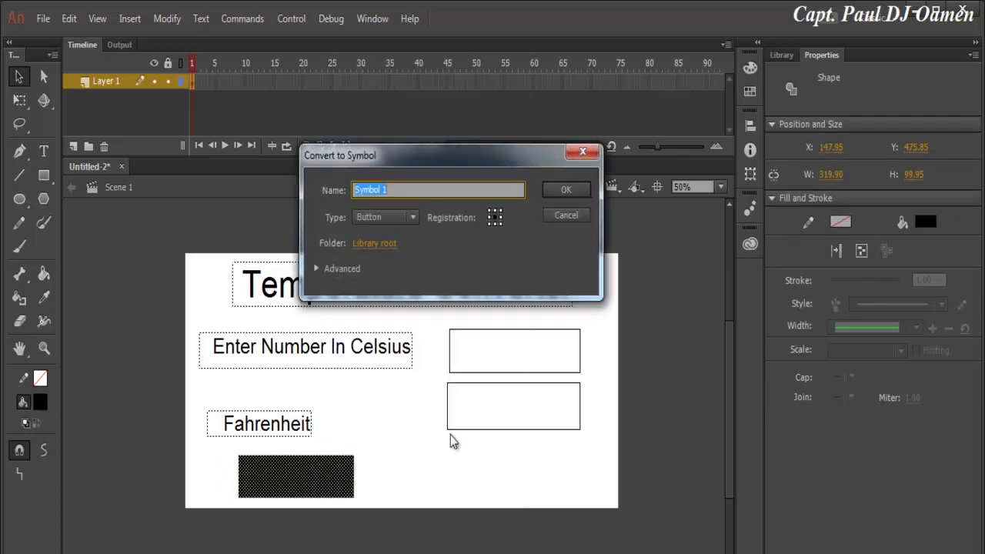
{"action": "type", "text": "Convert"}
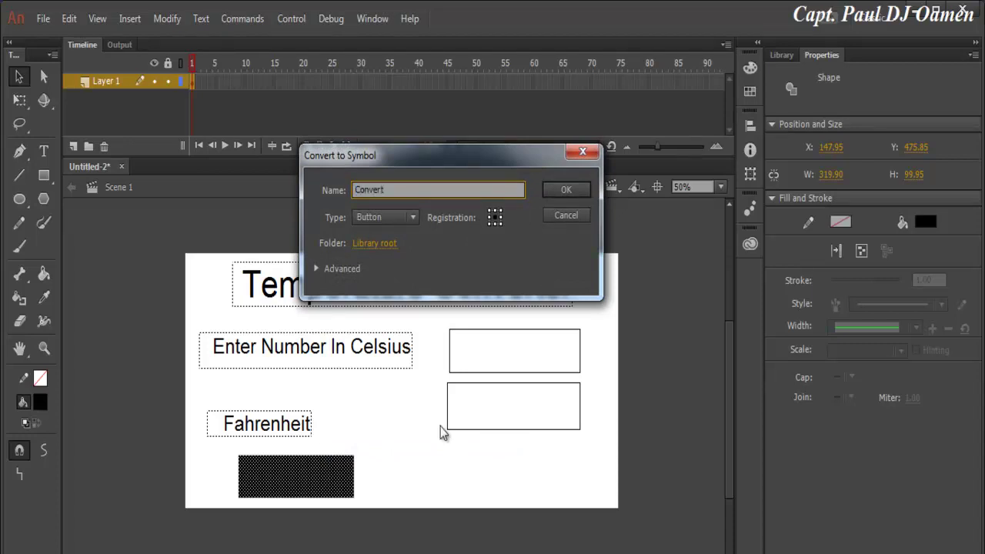
{"action": "left_click_drag", "start_coordinate": [394, 189], "coordinate": [344, 192]}
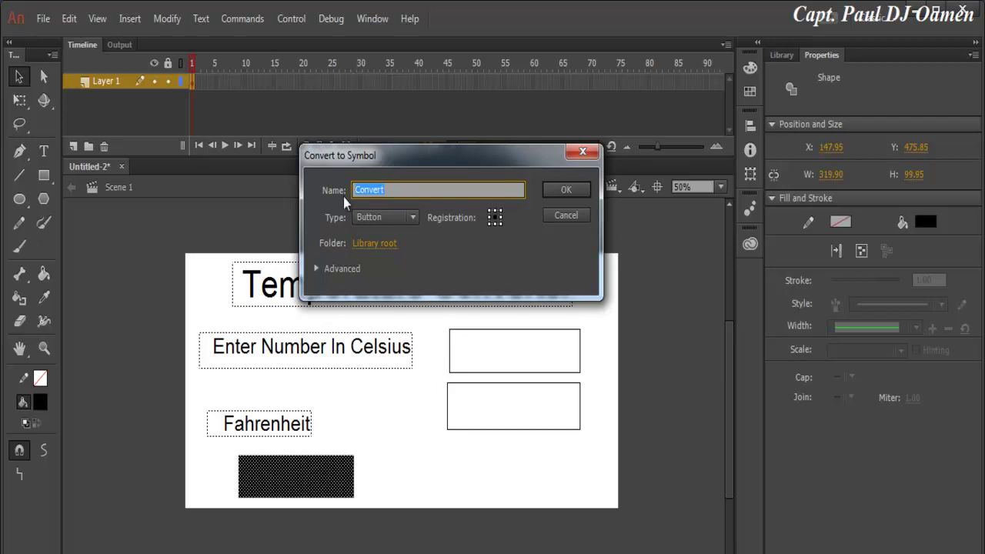
{"action": "left_click", "coordinate": [571, 191]}
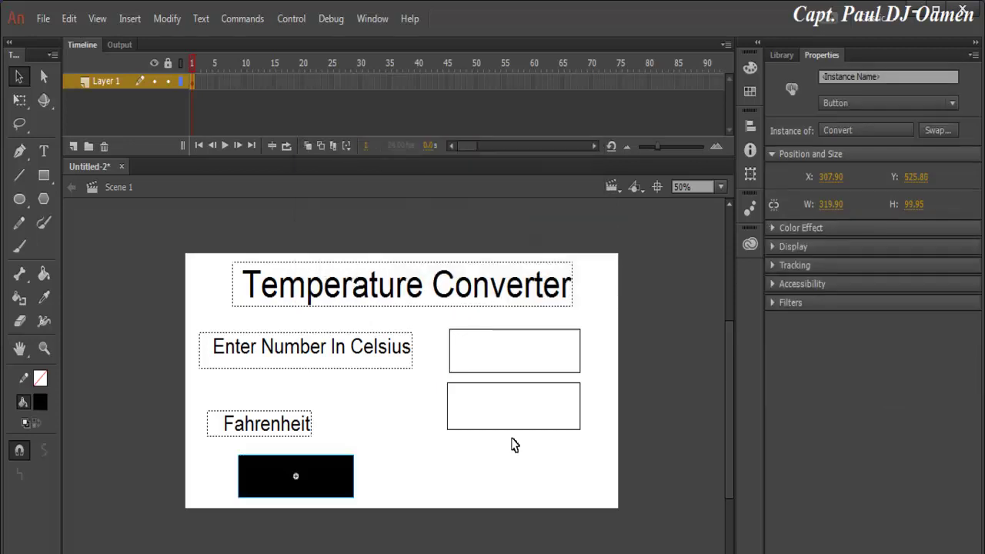
Inside the Convert button, add an Over keyframe and fill its rectangle with the black-and-white radial gradient
{"action": "double_click", "coordinate": [325, 491]}
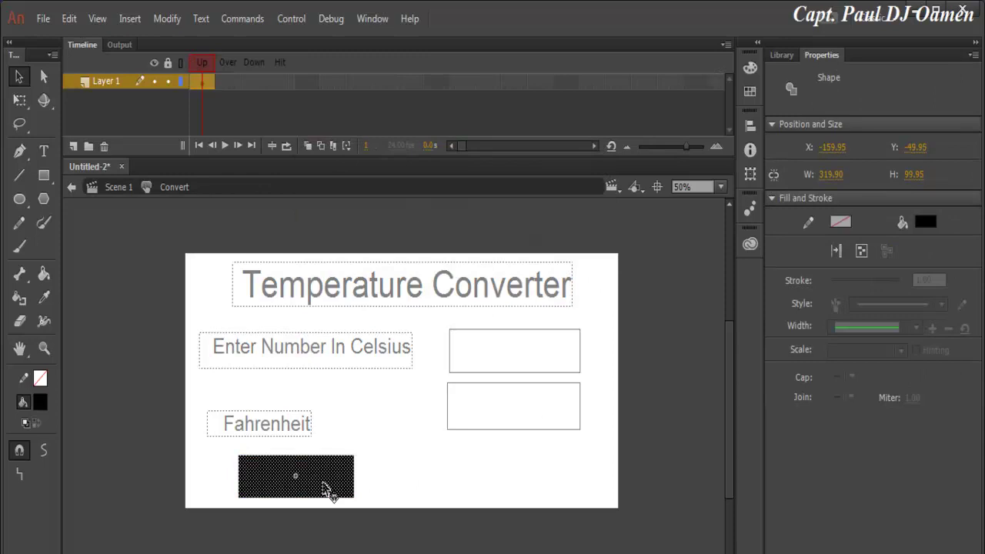
{"action": "left_click", "coordinate": [233, 82]}
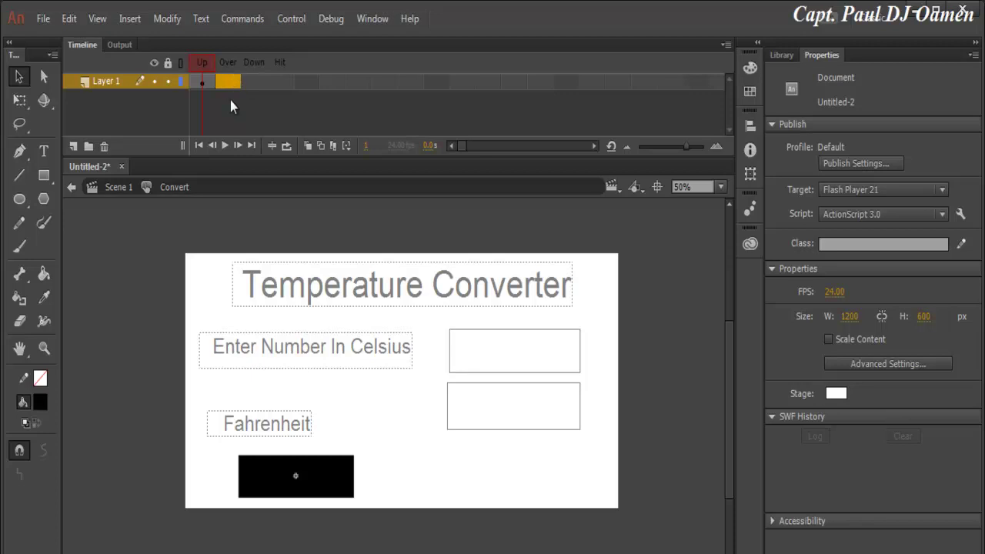
{"action": "key", "text": "F6"}
{"action": "left_click", "coordinate": [42, 404]}
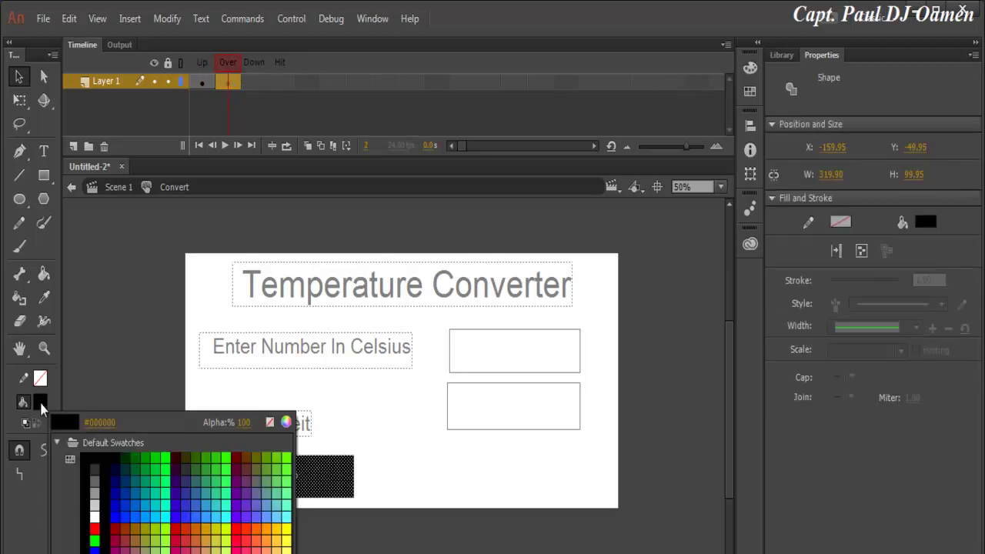
{"action": "left_click", "coordinate": [85, 548]}
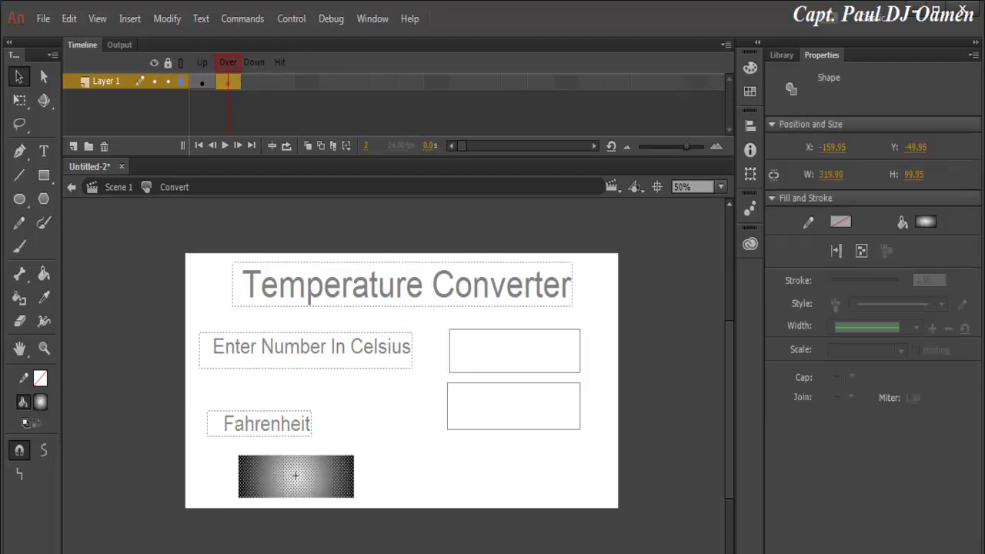
Add a Down keyframe to the Convert button, fill its rectangle with grey #999999, and check the three button states
{"action": "left_click", "coordinate": [254, 85]}
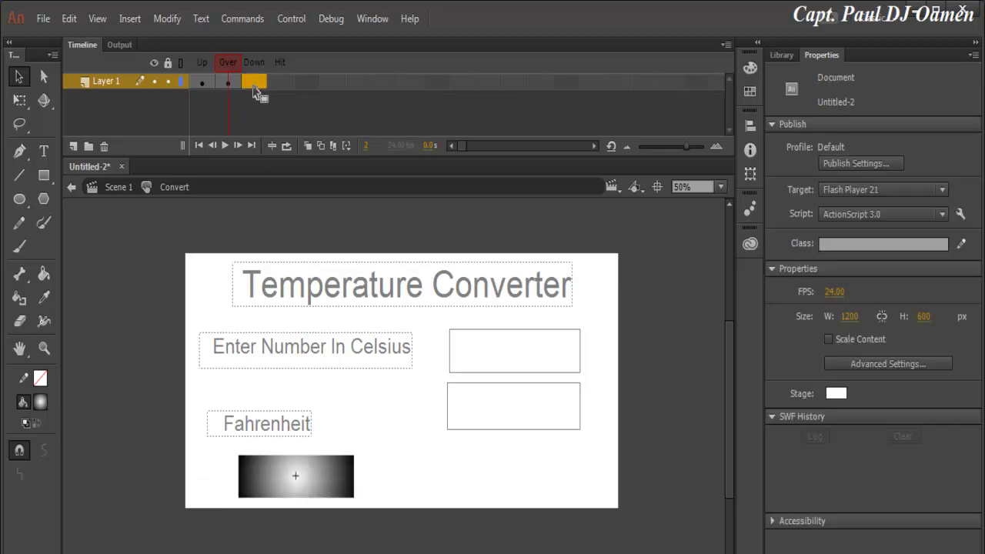
{"action": "left_click", "coordinate": [41, 402]}
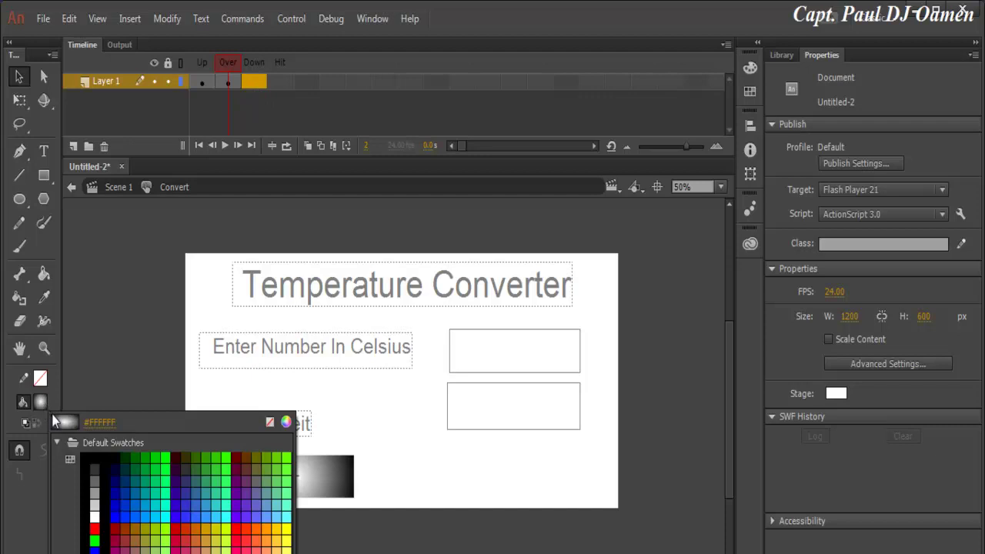
{"action": "left_click", "coordinate": [95, 493]}
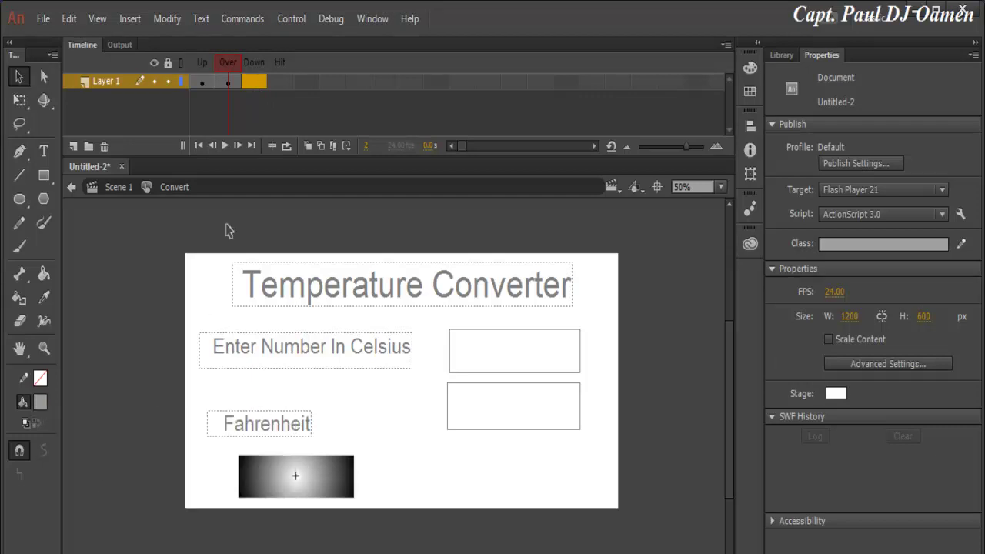
{"action": "left_click", "coordinate": [254, 88]}
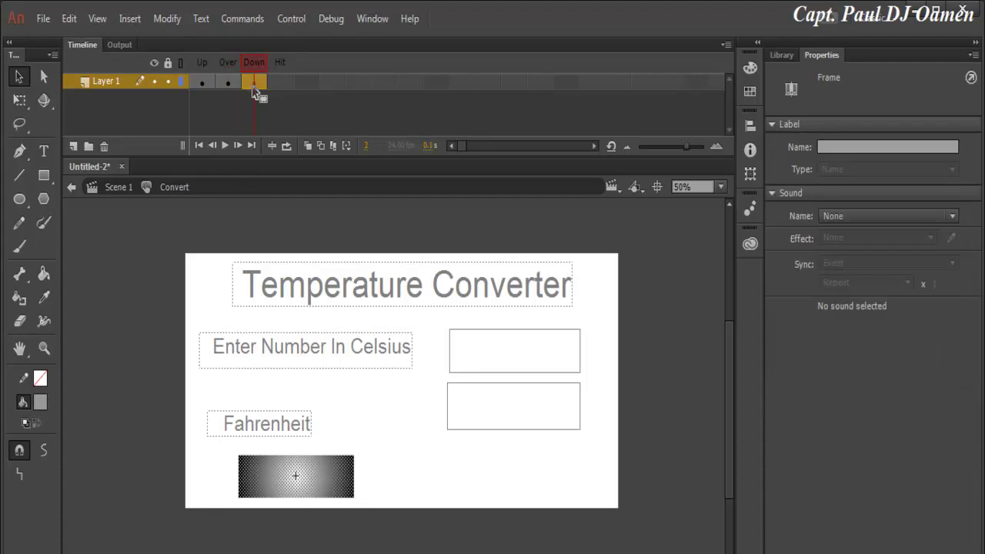
{"action": "left_click", "coordinate": [41, 402]}
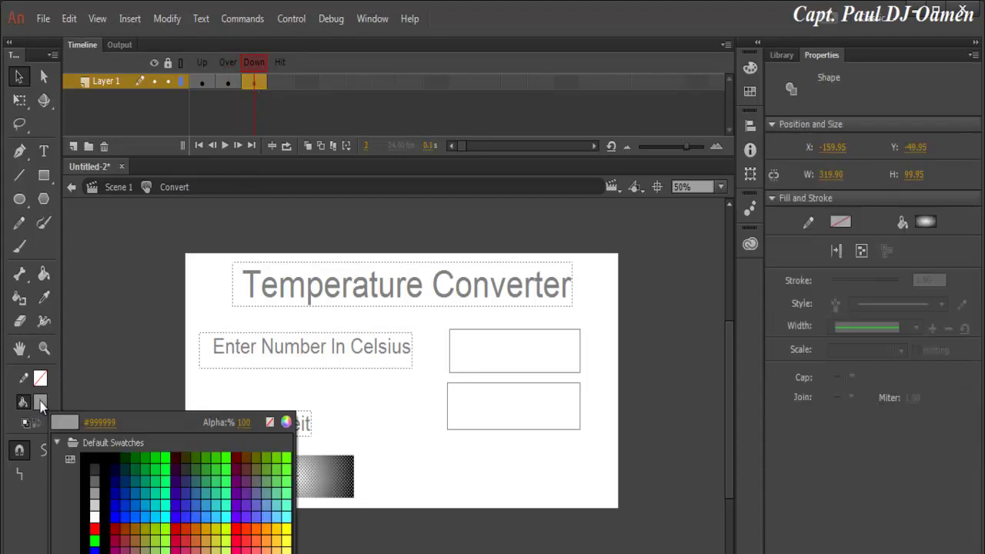
{"action": "left_click", "coordinate": [96, 491]}
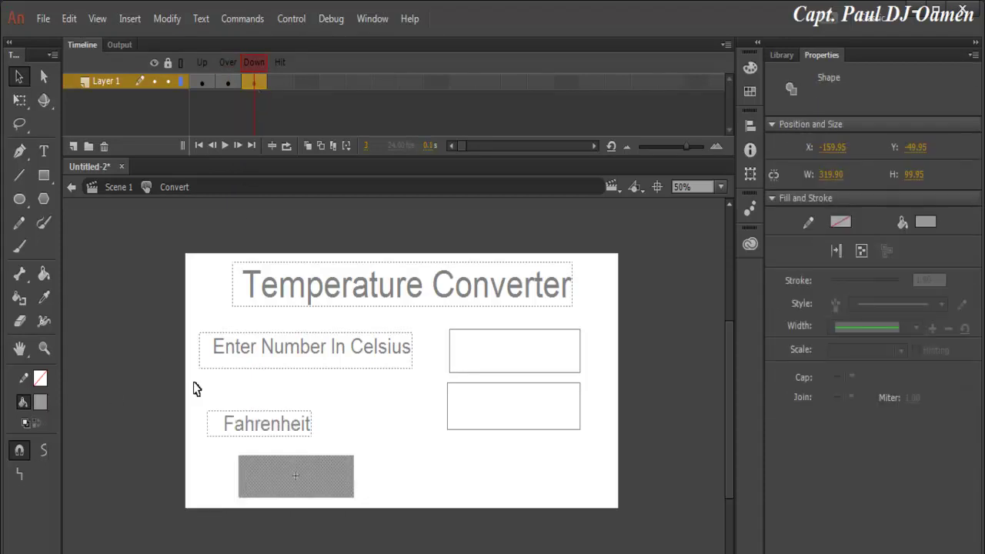
{"action": "left_click", "coordinate": [203, 83]}
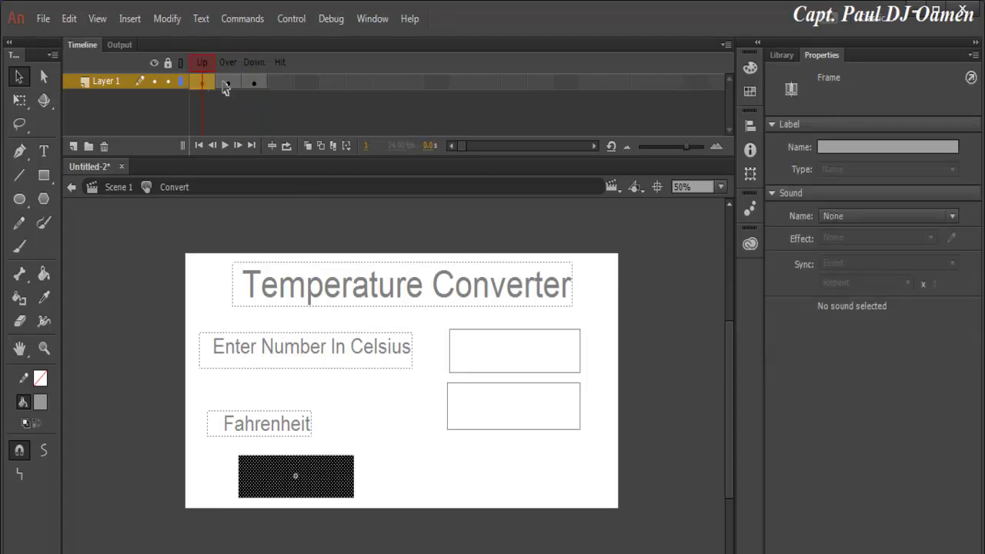
{"action": "left_click", "coordinate": [228, 84]}
{"action": "left_click", "coordinate": [255, 83]}
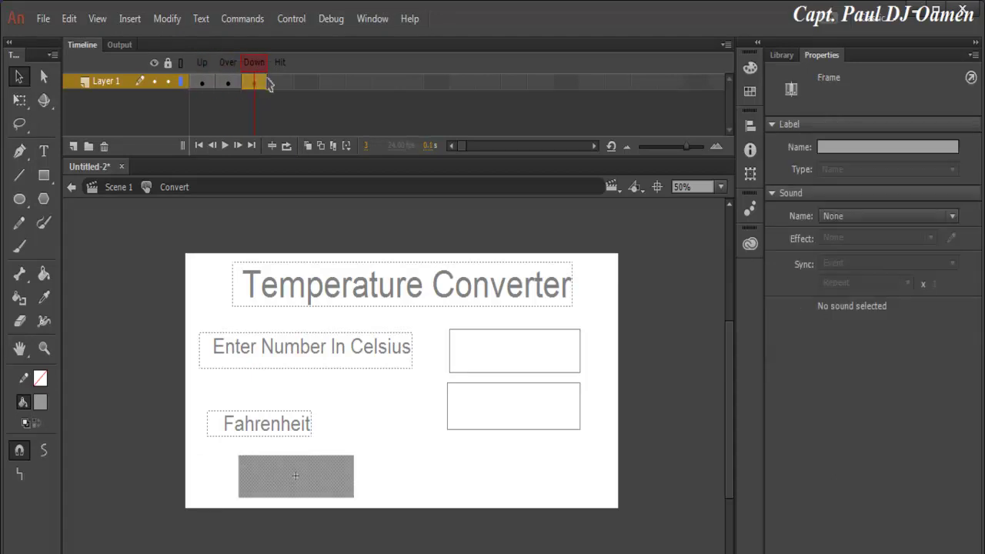
Lock Layer 1 of the Convert button and add a new layer above it
{"action": "left_click", "coordinate": [169, 81]}
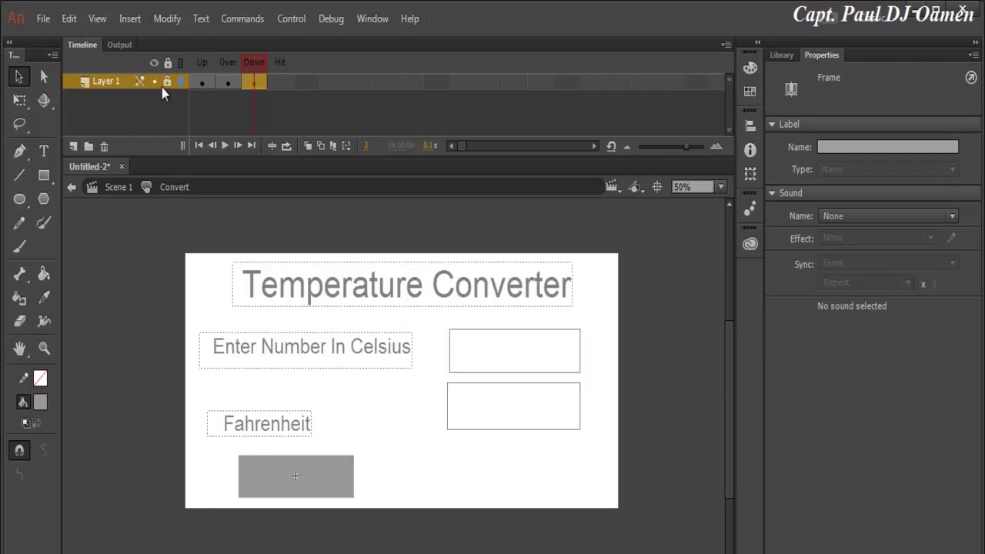
{"action": "left_click", "coordinate": [74, 146]}
{"action": "double_click", "coordinate": [108, 82]}
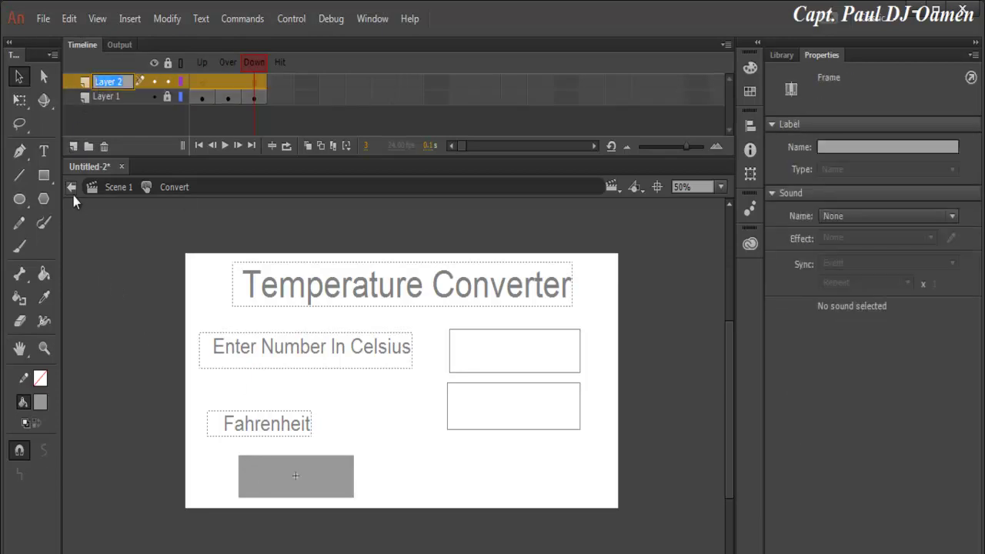
Add the 50 pt text "Convert" over the button rectangle in a box about 260 by 60 px and colour it black
{"action": "left_click", "coordinate": [45, 152]}
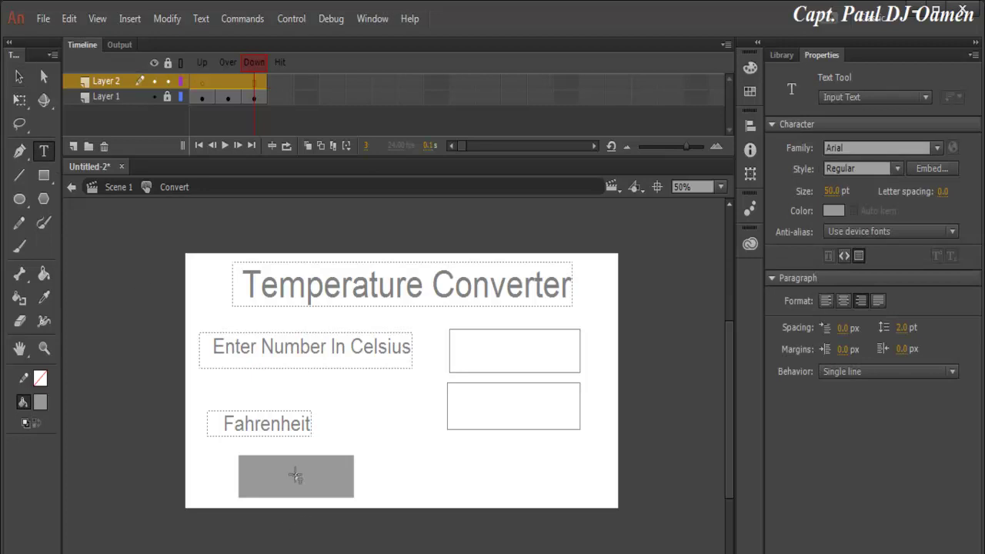
{"action": "left_click_drag", "start_coordinate": [294, 455], "coordinate": [332, 480]}
{"action": "type", "text": "Convert"}
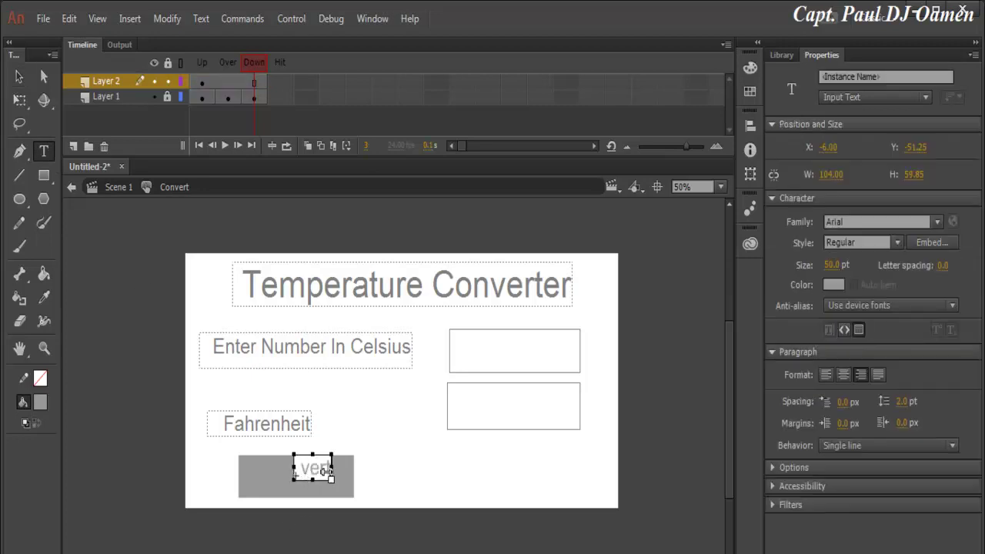
{"action": "left_click_drag", "start_coordinate": [295, 467], "coordinate": [369, 484]}
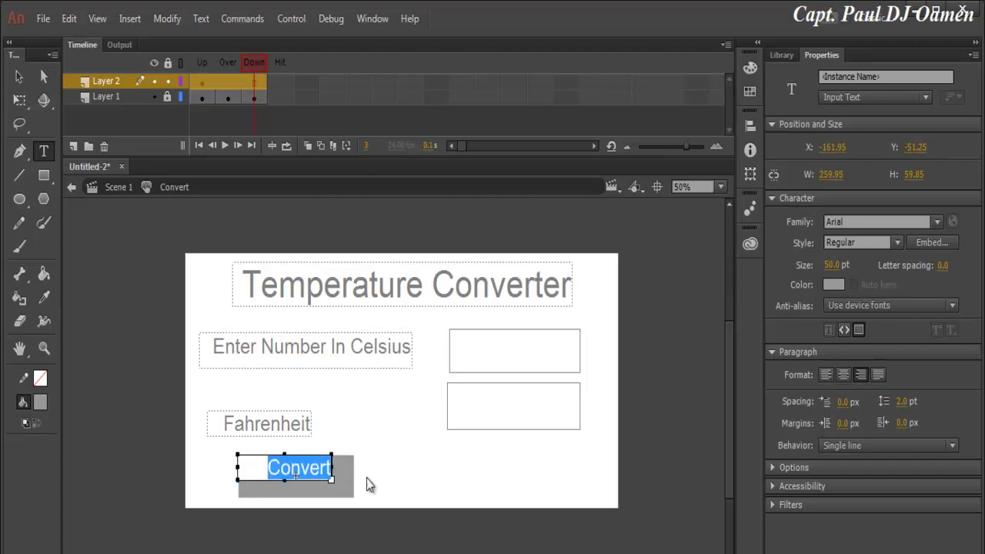
{"action": "left_click", "coordinate": [40, 402]}
{"action": "left_click", "coordinate": [104, 455]}
Move the Convert text down to about X -160, Y -29 and remove the border around its text box
{"action": "left_click", "coordinate": [19, 76]}
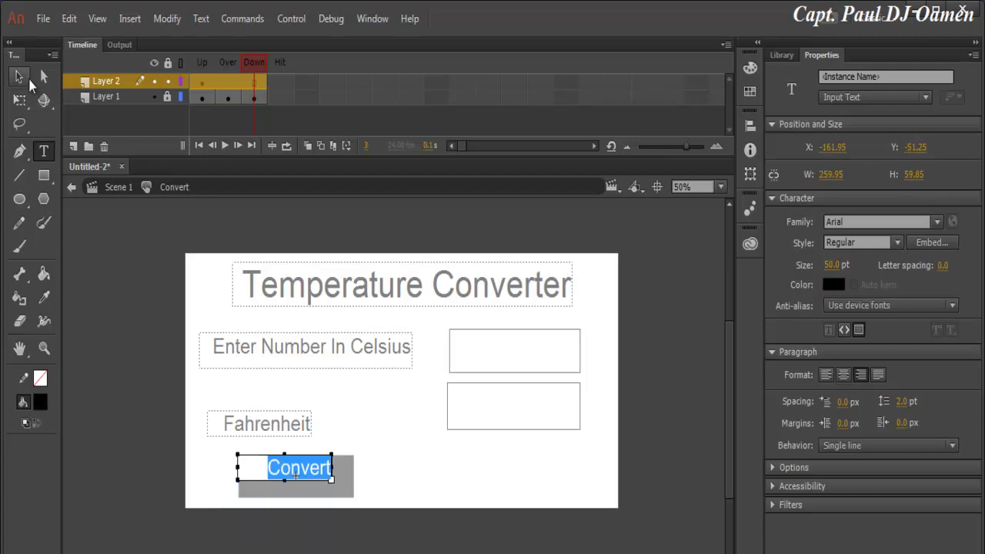
{"action": "left_click", "coordinate": [398, 483]}
{"action": "left_click_drag", "start_coordinate": [271, 468], "coordinate": [275, 480]}
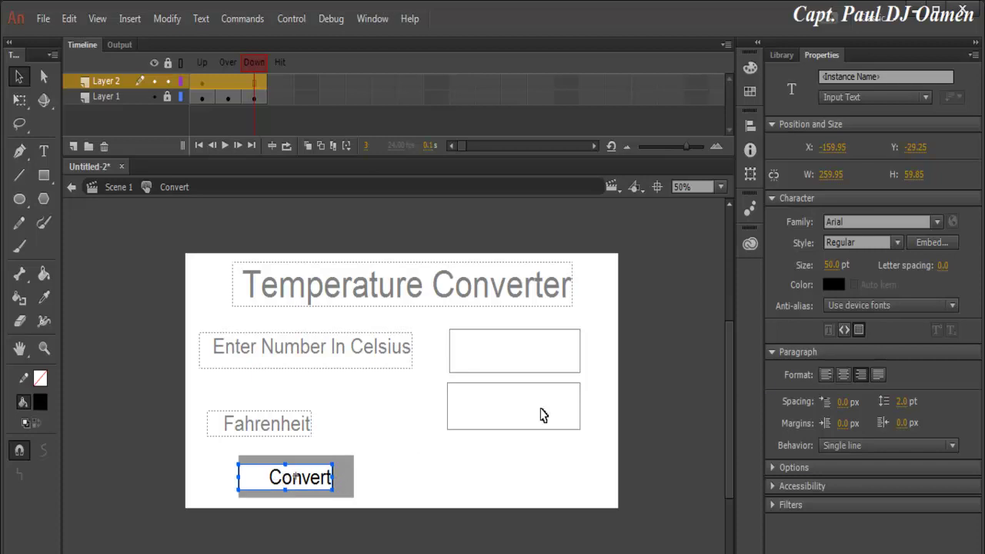
{"action": "left_click", "coordinate": [860, 330]}
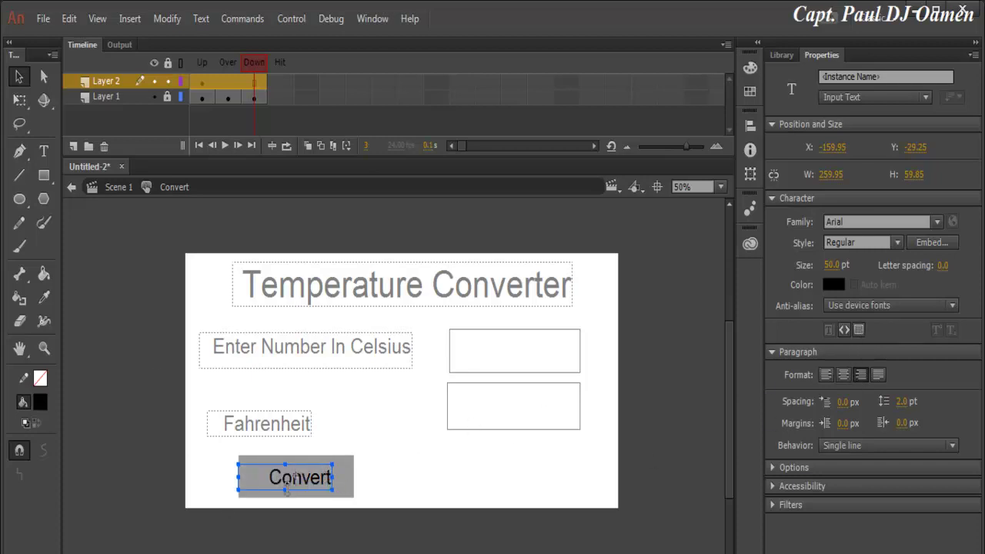
Narrow the Convert text box to about 184 px, nudge it to about X -90 to centre it on the button, and return to Scene 1
{"action": "left_click_drag", "start_coordinate": [239, 478], "coordinate": [266, 479]}
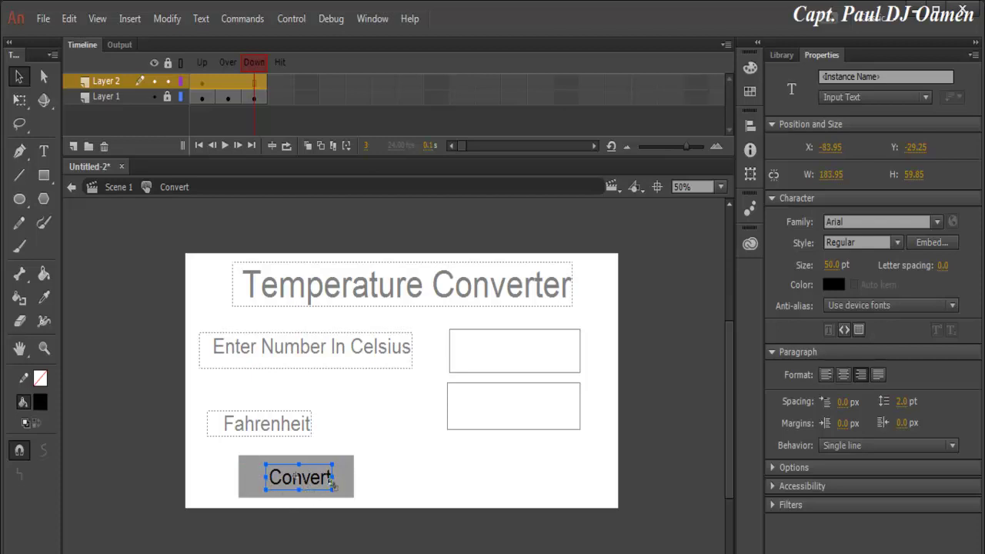
{"action": "key", "text": "Left"}
{"action": "key", "text": "Left"}
{"action": "key", "text": "Left"}
{"action": "key", "text": "Left"}
{"action": "key", "text": "Left"}
{"action": "key", "text": "Left"}
{"action": "key", "text": "Left"}
{"action": "key", "text": "Left"}
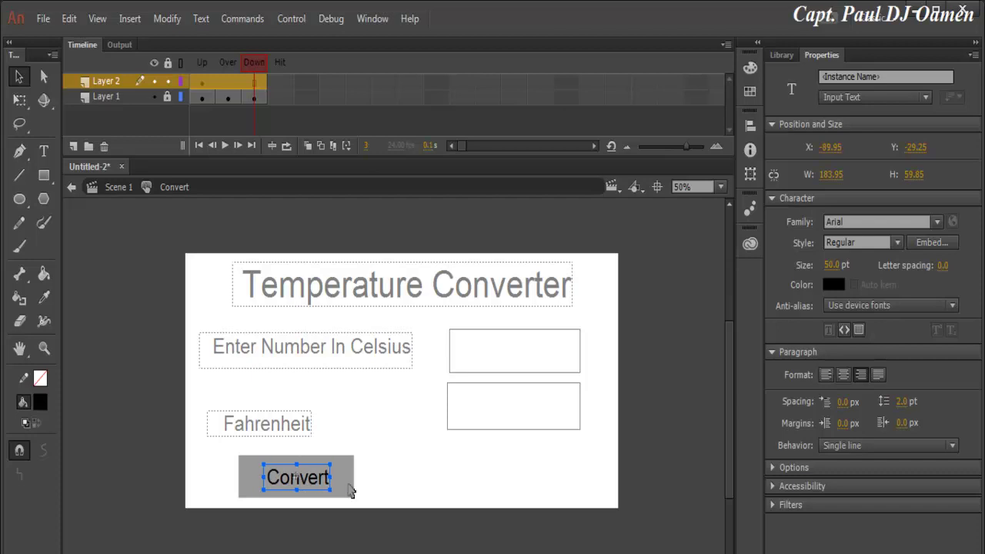
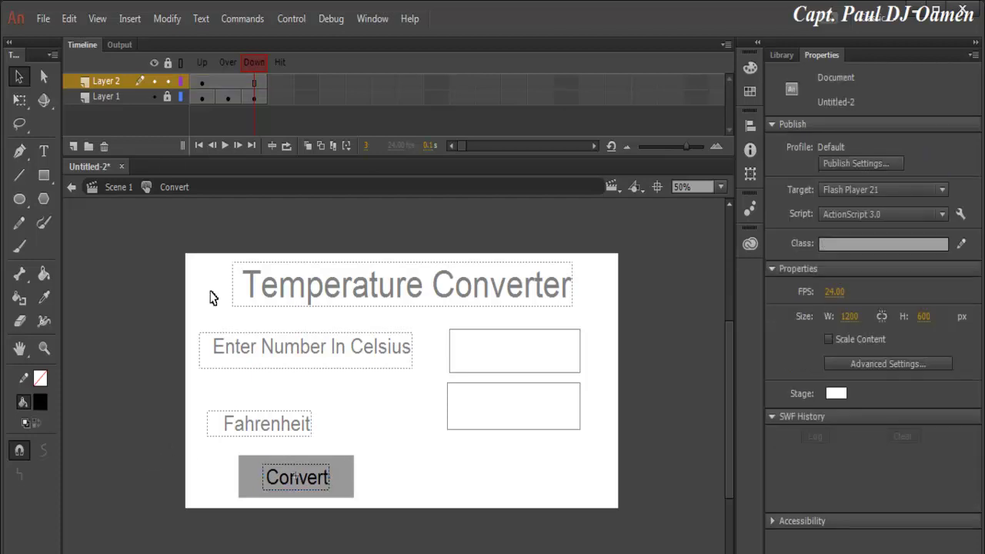
{"action": "left_click", "coordinate": [120, 191]}
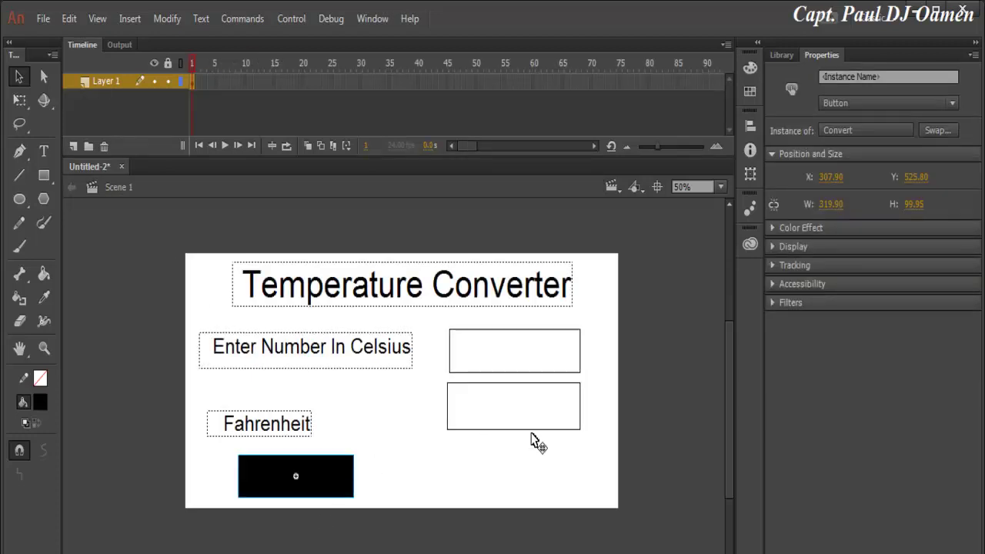
Recolour the "Convert" text inside the Convert button white and return to Scene 1
{"action": "left_click", "coordinate": [782, 55]}
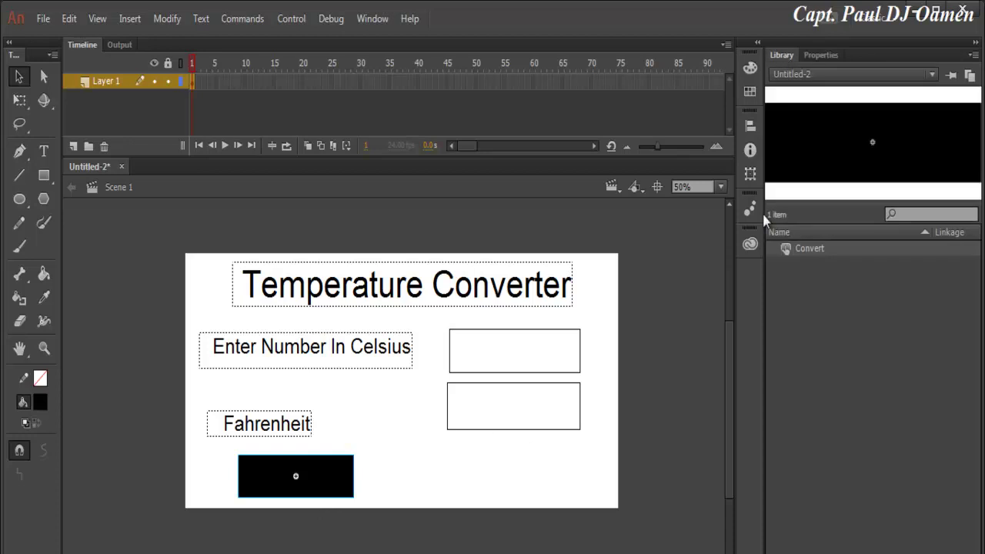
{"action": "left_click", "coordinate": [377, 469]}
{"action": "left_click", "coordinate": [314, 476]}
{"action": "double_click", "coordinate": [298, 481]}
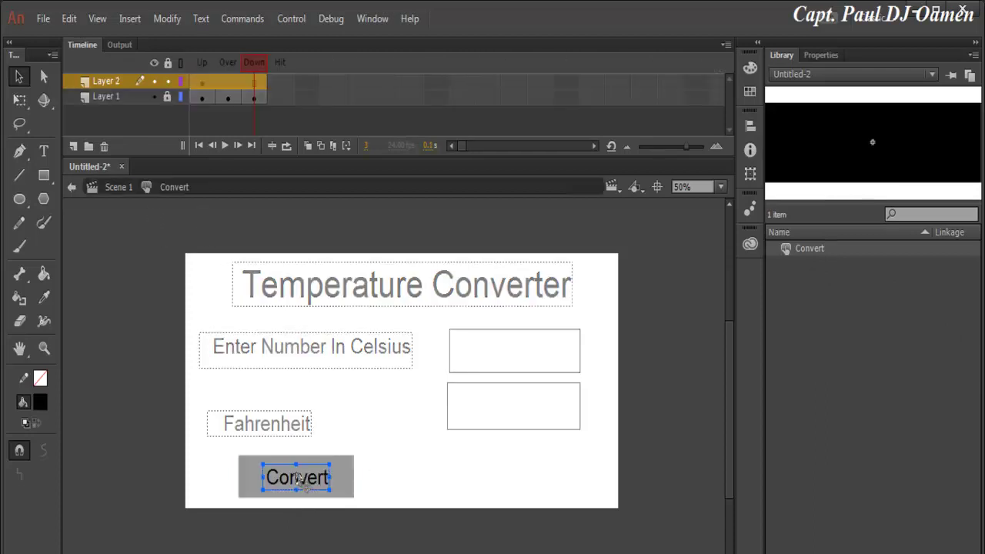
{"action": "double_click", "coordinate": [302, 477]}
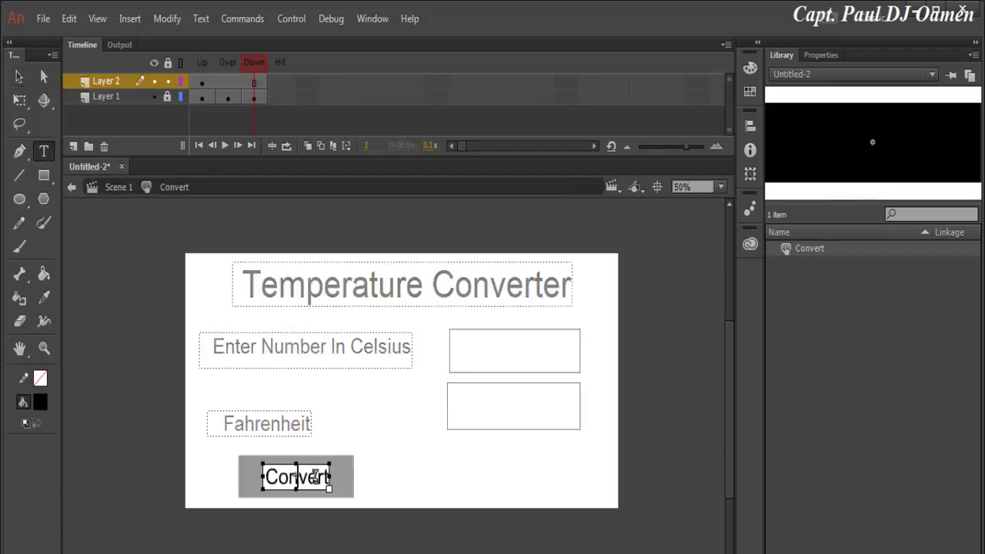
{"action": "left_click", "coordinate": [267, 477]}
{"action": "left_click_drag", "start_coordinate": [267, 478], "coordinate": [331, 483]}
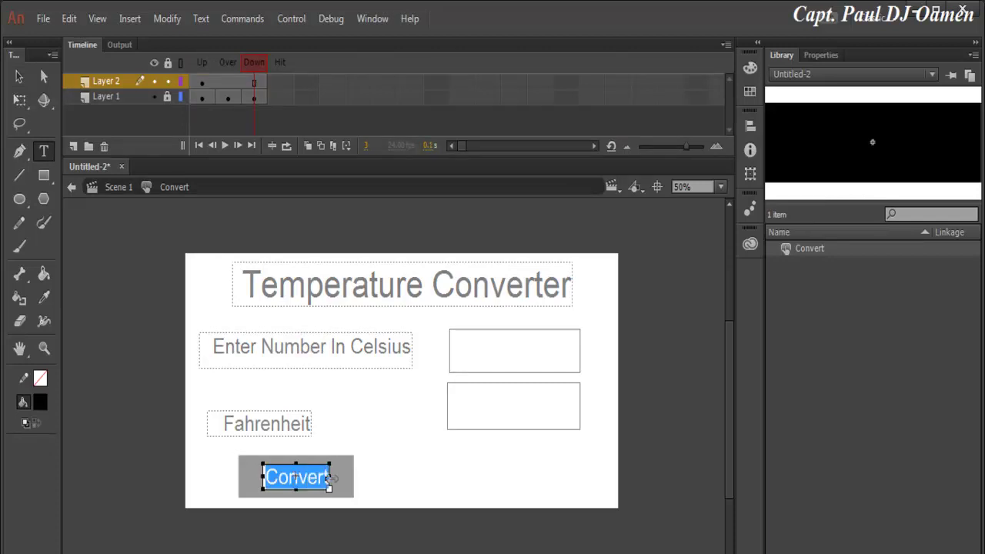
{"action": "left_click", "coordinate": [41, 402]}
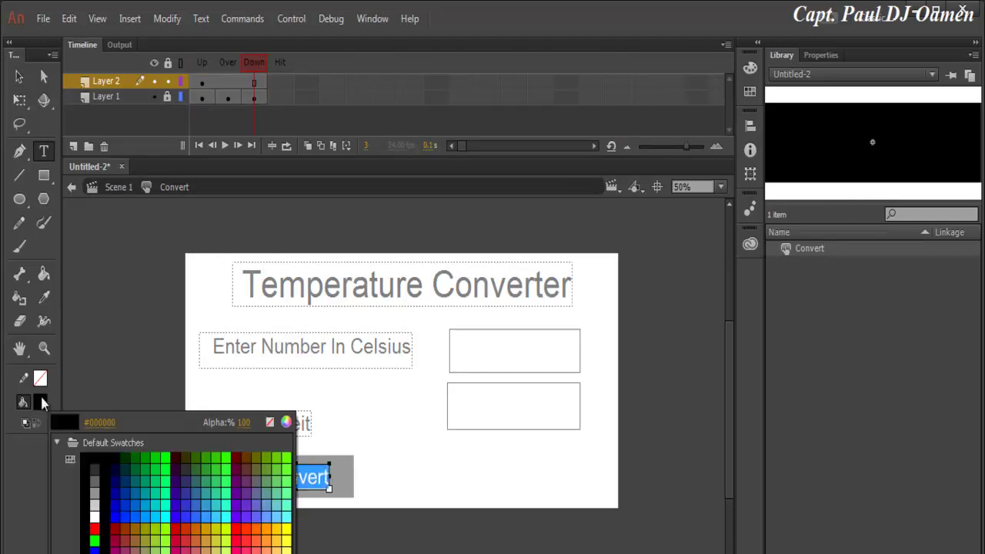
{"action": "left_click", "coordinate": [96, 513]}
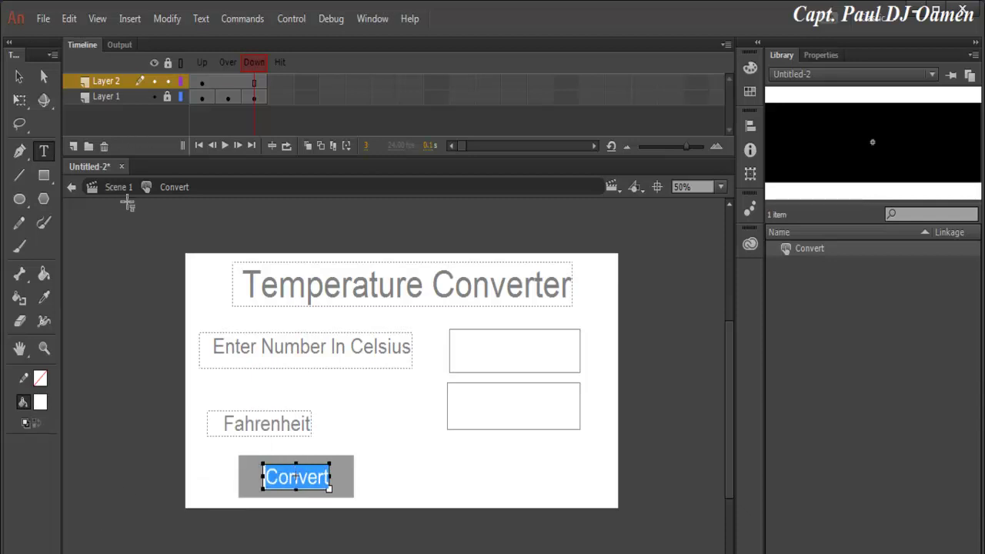
{"action": "left_click", "coordinate": [119, 189]}
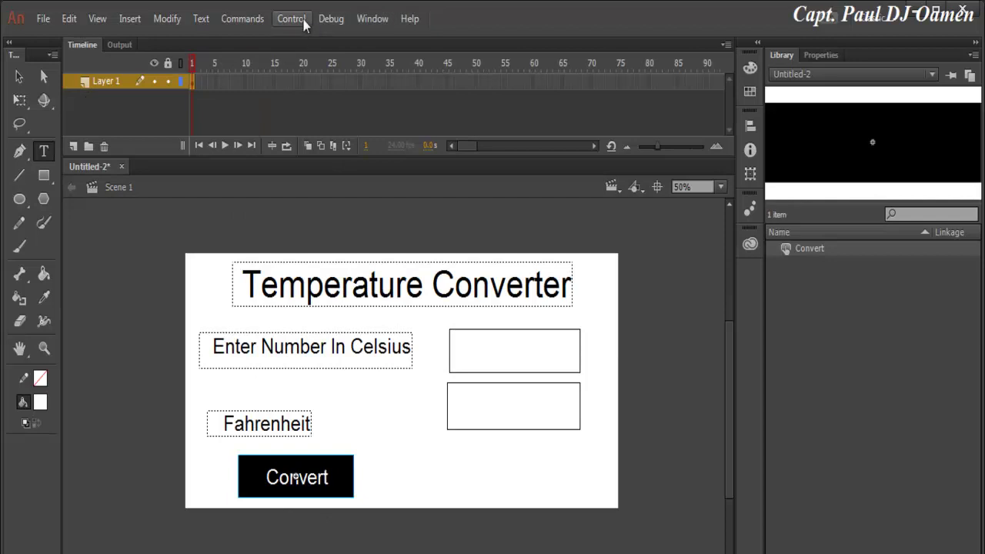
Test the scene, try the Convert button's over and down states, and close the preview
{"action": "left_click", "coordinate": [331, 18]}
{"action": "mouse_move", "coordinate": [297, 23]}
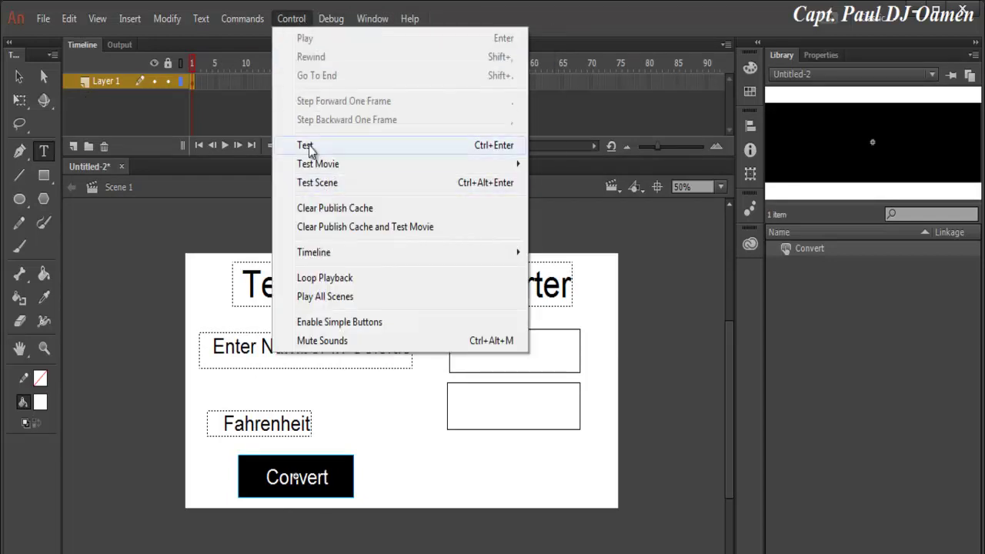
{"action": "left_click", "coordinate": [316, 184]}
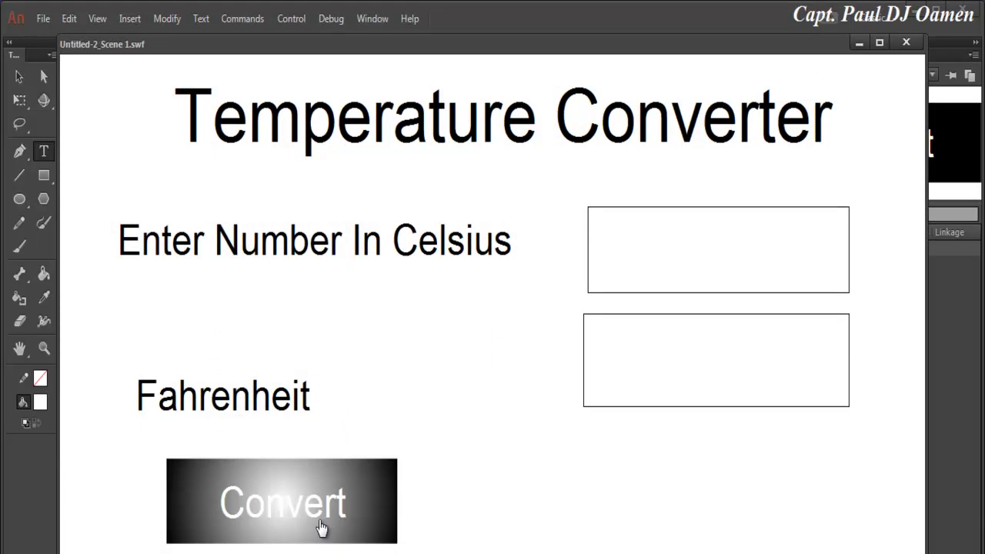
{"action": "left_click", "coordinate": [322, 528]}
{"action": "left_click", "coordinate": [906, 42]}
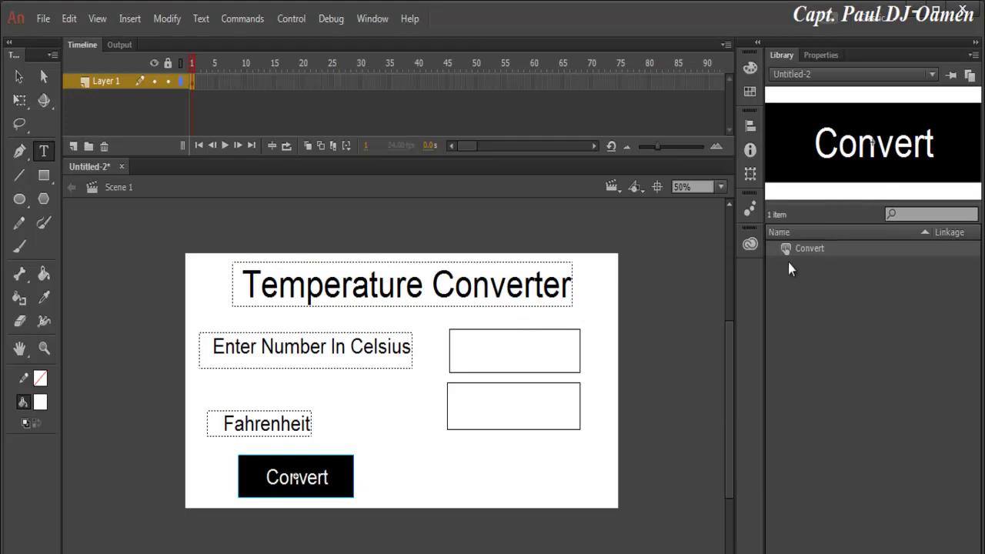
Duplicate the Convert button symbol in the library under the name "Reset"
{"action": "left_click", "coordinate": [790, 254]}
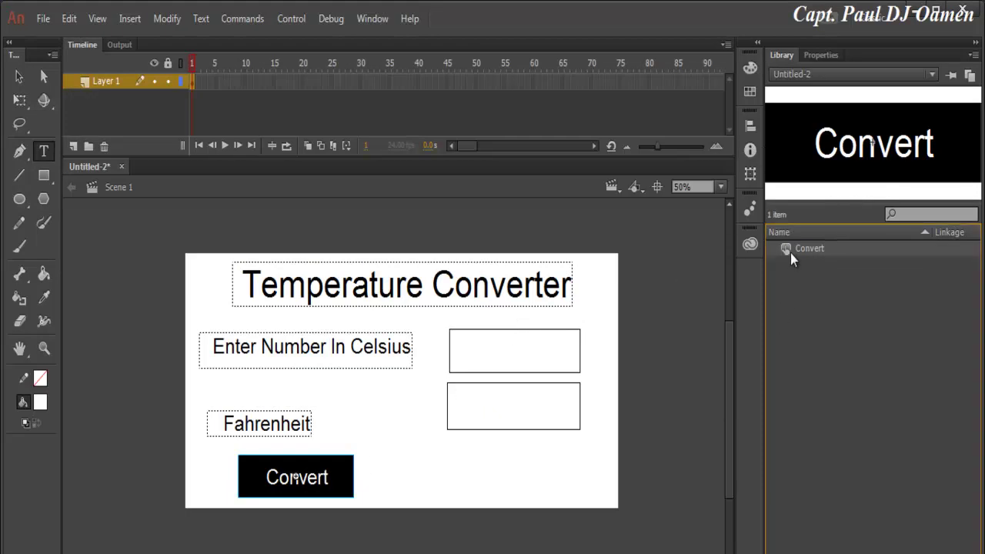
{"action": "right_click", "coordinate": [790, 254]}
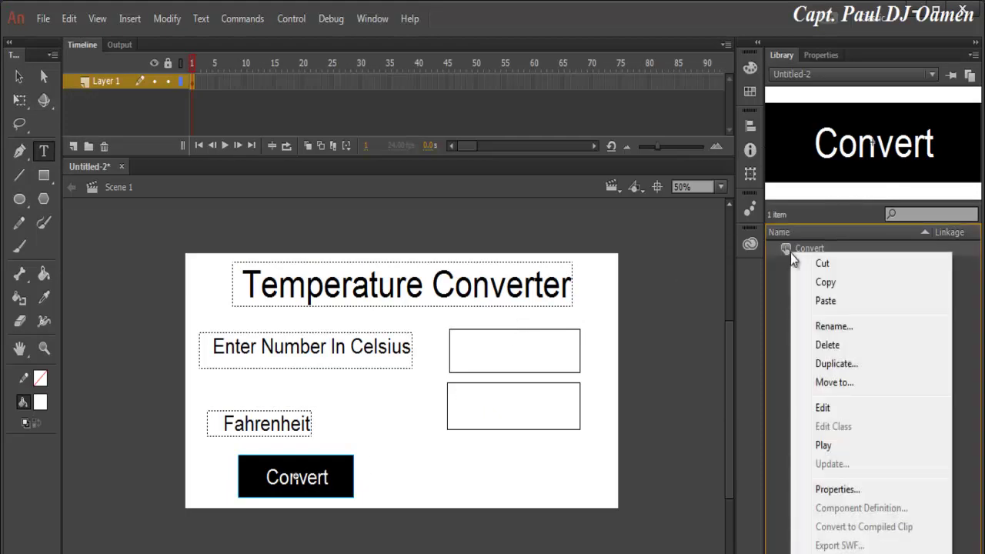
{"action": "left_click", "coordinate": [830, 363]}
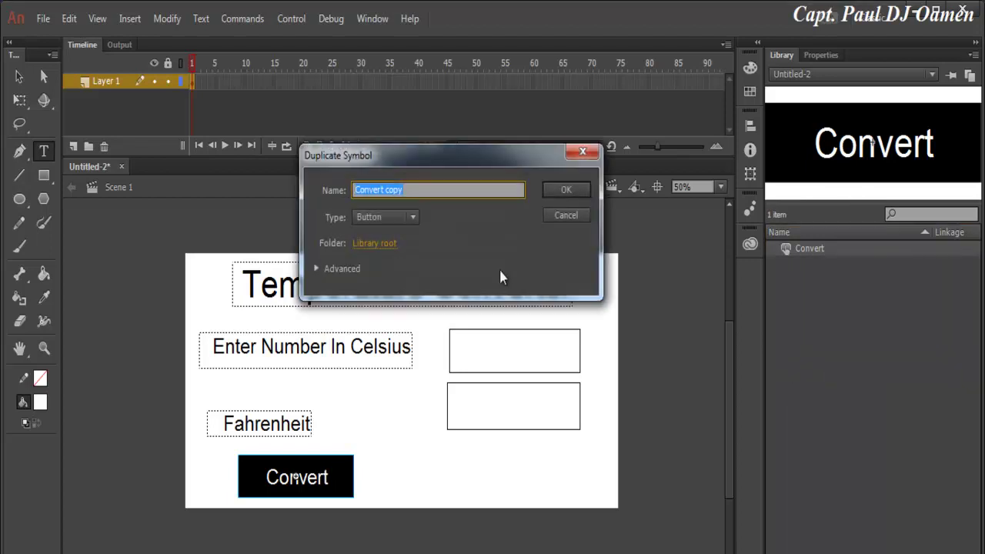
{"action": "type", "text": "Reset"}
{"action": "left_click", "coordinate": [568, 190]}
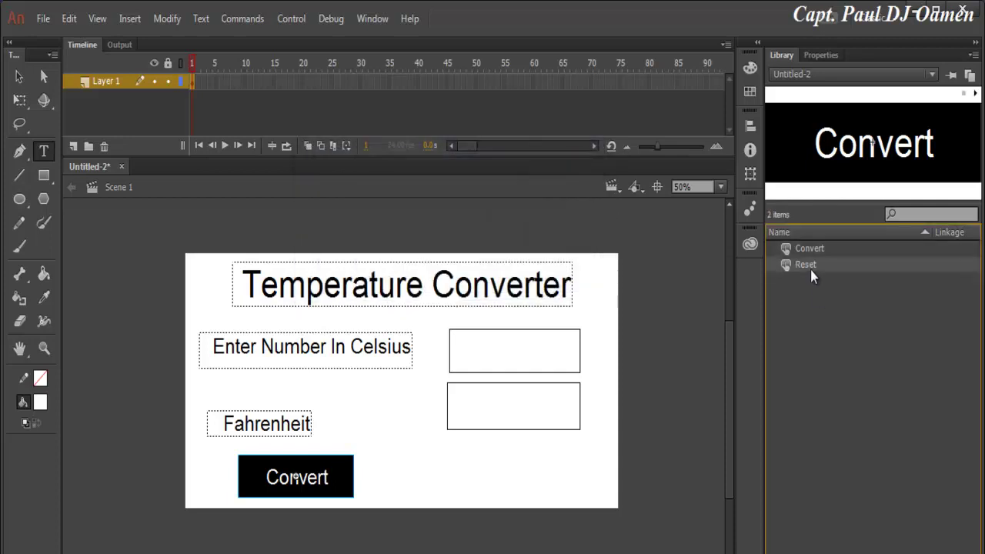
Replace the text inside the Reset symbol with "Reset", centre it on the black rectangle, and return to Scene 1
{"action": "double_click", "coordinate": [788, 265]}
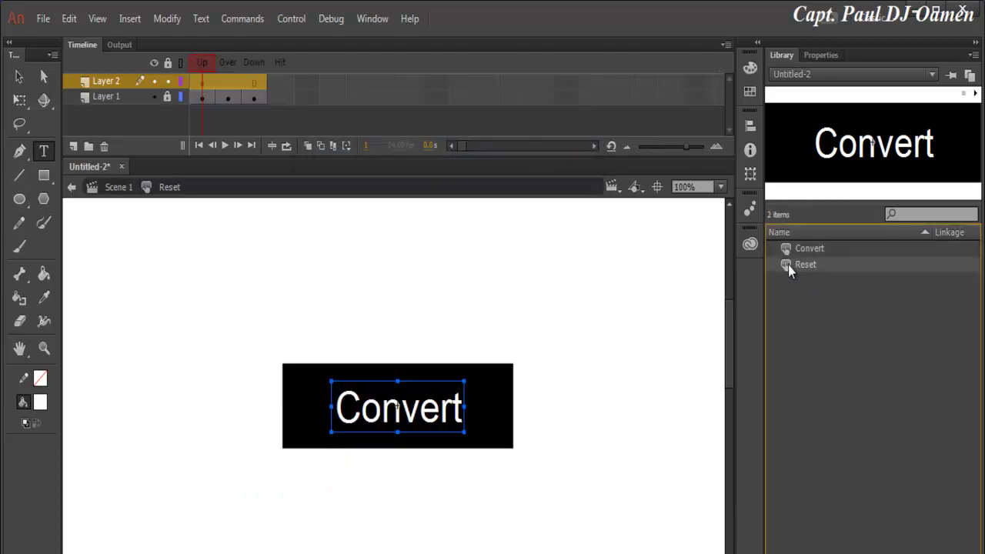
{"action": "double_click", "coordinate": [464, 417]}
{"action": "type", "text": "Reset"}
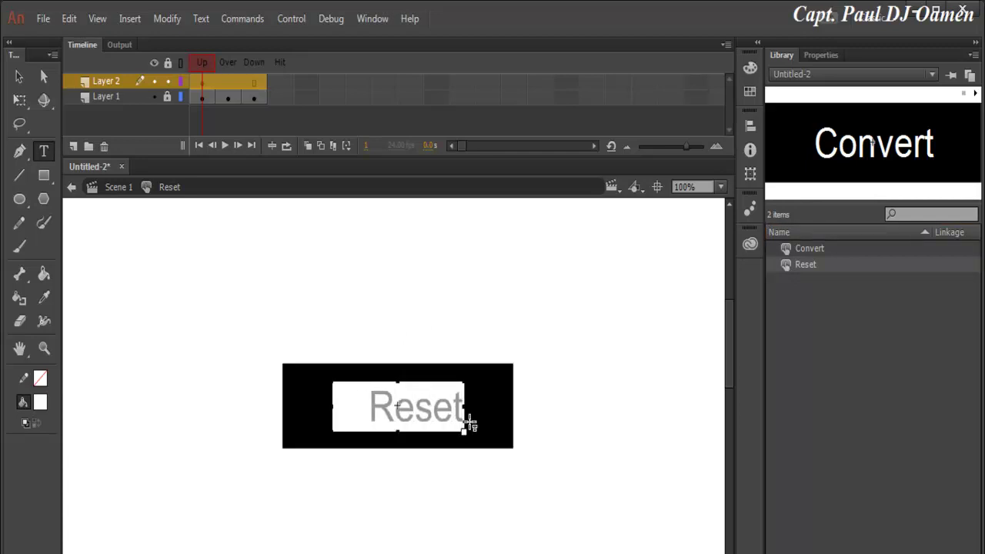
{"action": "left_click", "coordinate": [293, 398]}
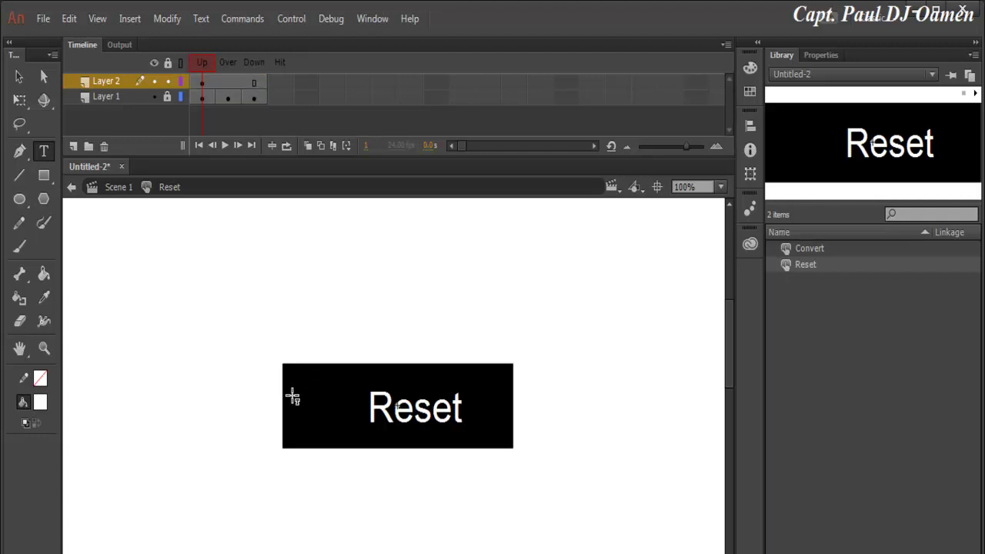
{"action": "key", "text": "v"}
{"action": "left_click", "coordinate": [117, 187]}
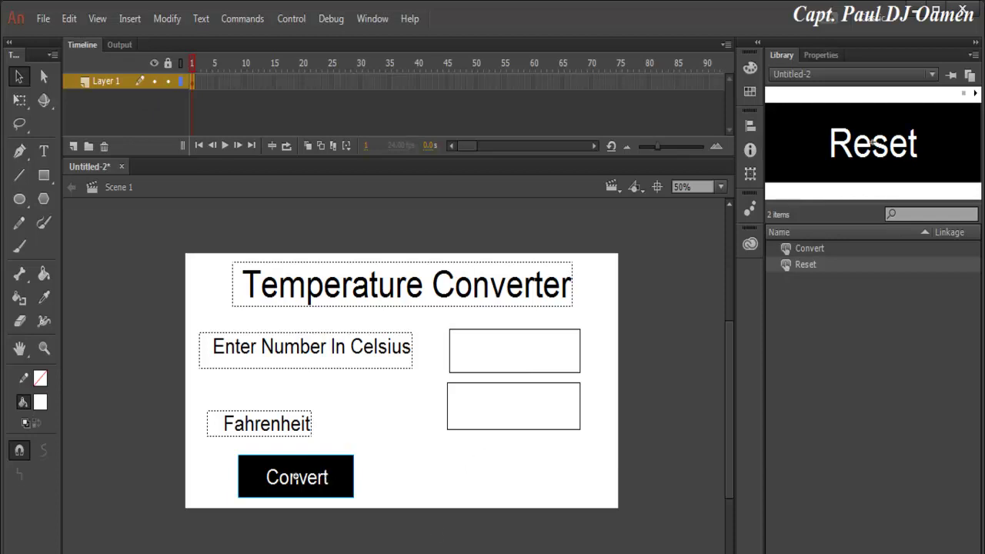
Narrow the lower text field slightly from its left edge so that it lines up with the upper field
{"action": "left_click", "coordinate": [392, 423]}
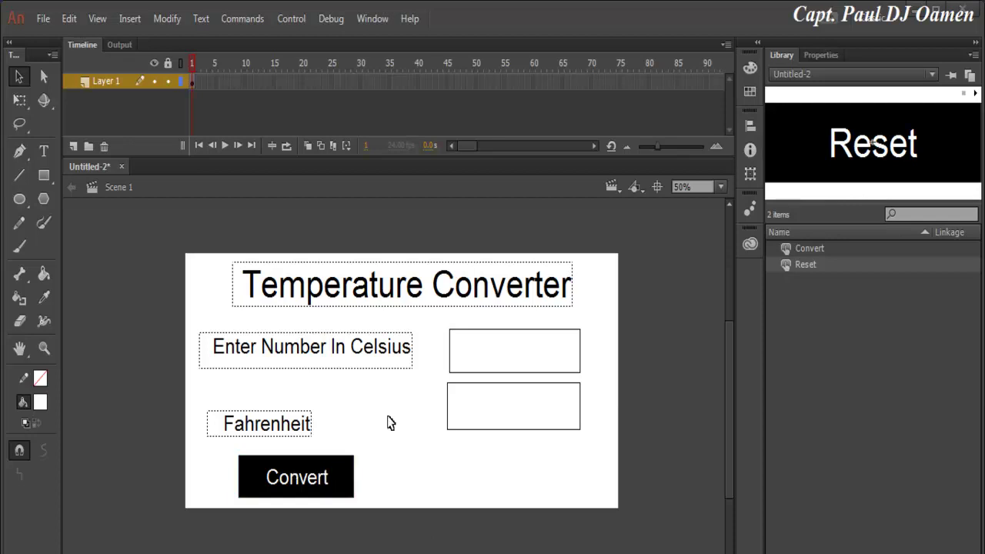
{"action": "left_click", "coordinate": [490, 425]}
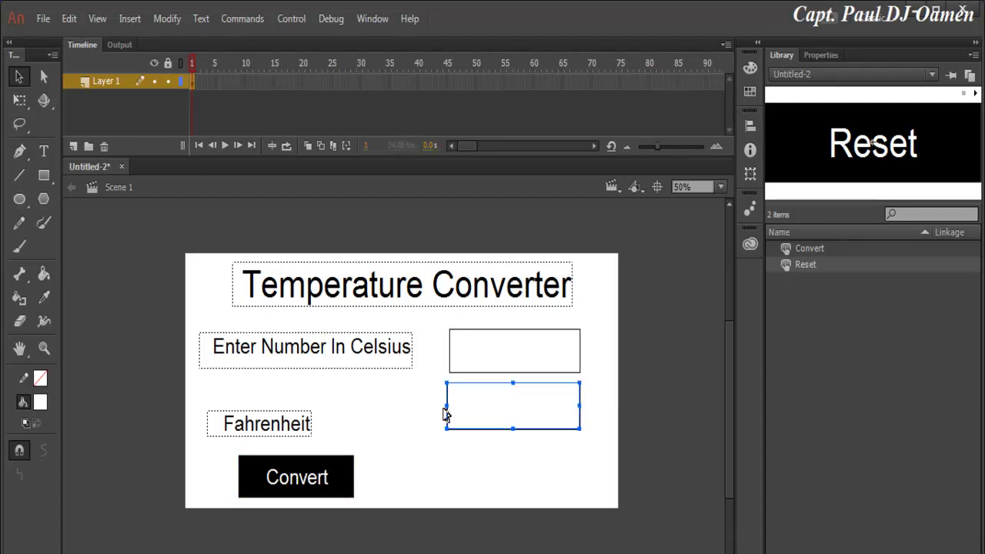
{"action": "left_click_drag", "start_coordinate": [447, 406], "coordinate": [451, 406]}
Distribute all stage objects to separate layers, enlarge the timeline to show every layer, and clear the selection
{"action": "key", "text": "ctrl+a"}
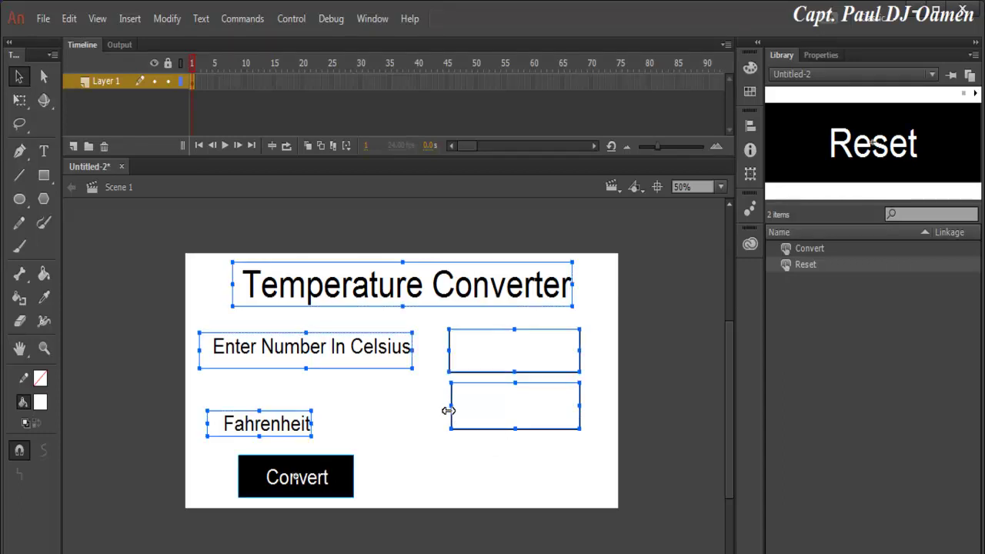
{"action": "right_click", "coordinate": [465, 401]}
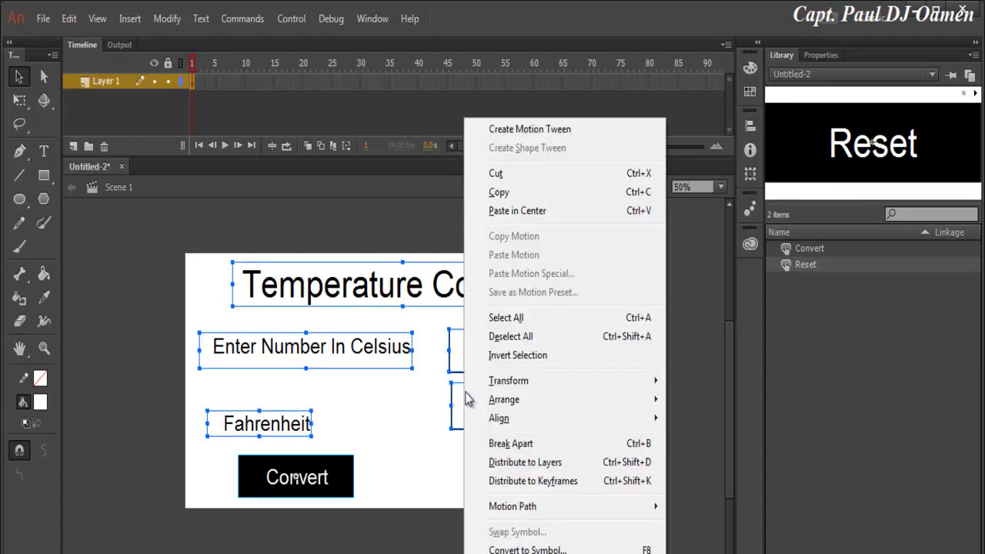
{"action": "left_click", "coordinate": [530, 462]}
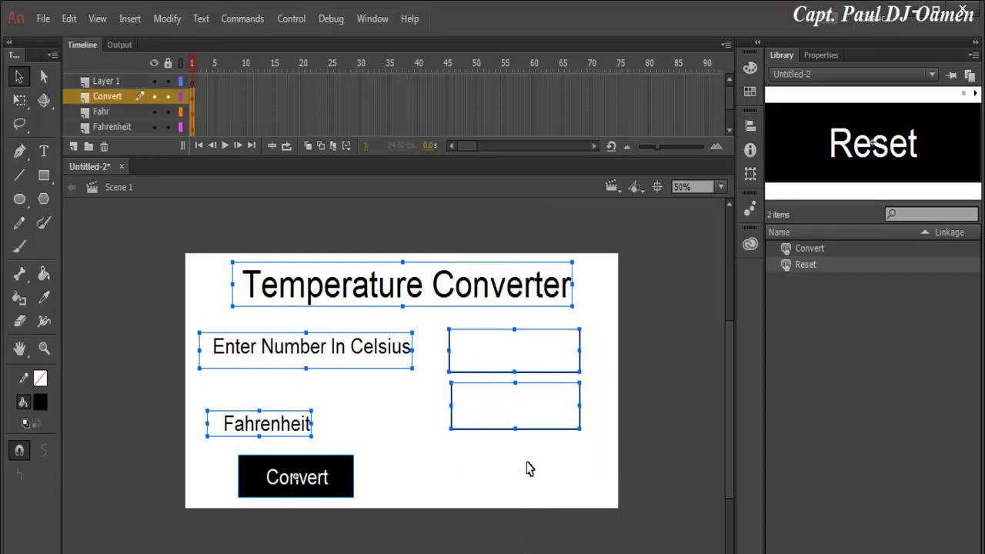
{"action": "left_click_drag", "start_coordinate": [281, 158], "coordinate": [285, 219]}
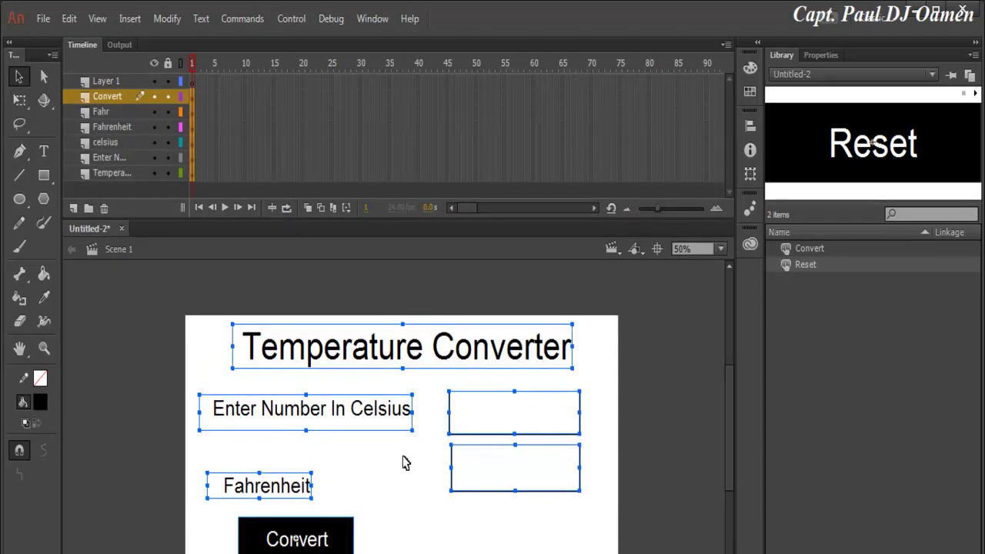
{"action": "left_click", "coordinate": [413, 488]}
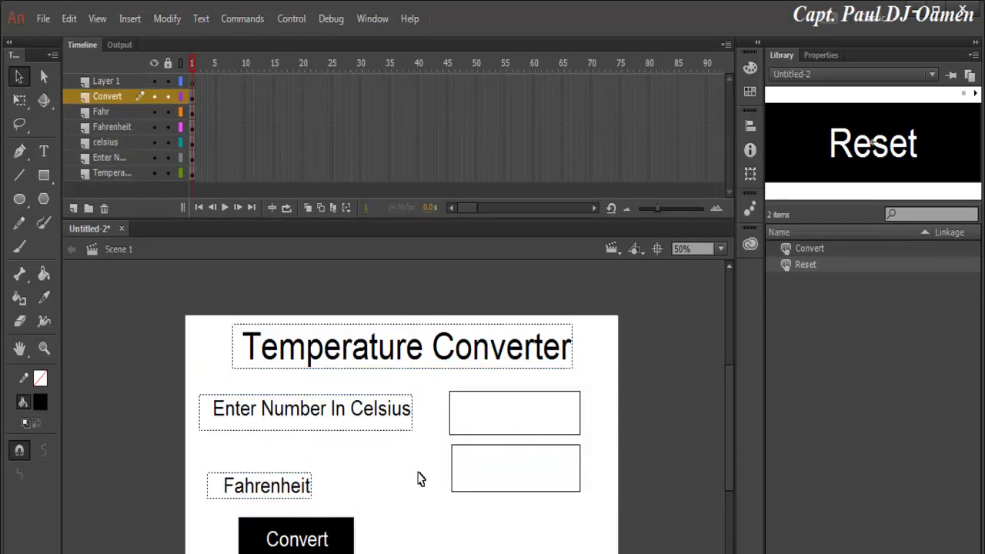
Check which layer holds the title, each label, both text fields and the Convert button by selecting them one at a time
{"action": "left_click", "coordinate": [399, 362]}
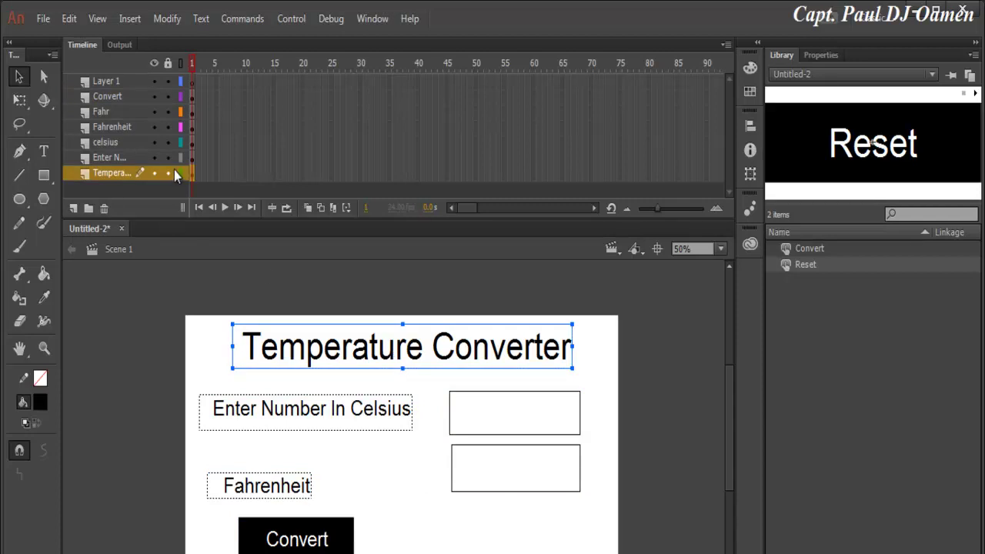
{"action": "left_click", "coordinate": [284, 416]}
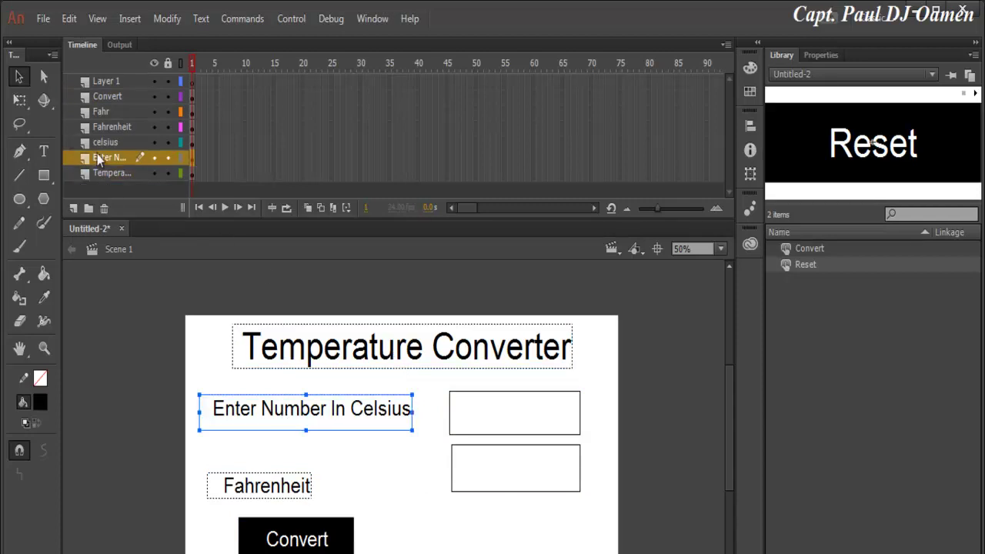
{"action": "left_click", "coordinate": [283, 494]}
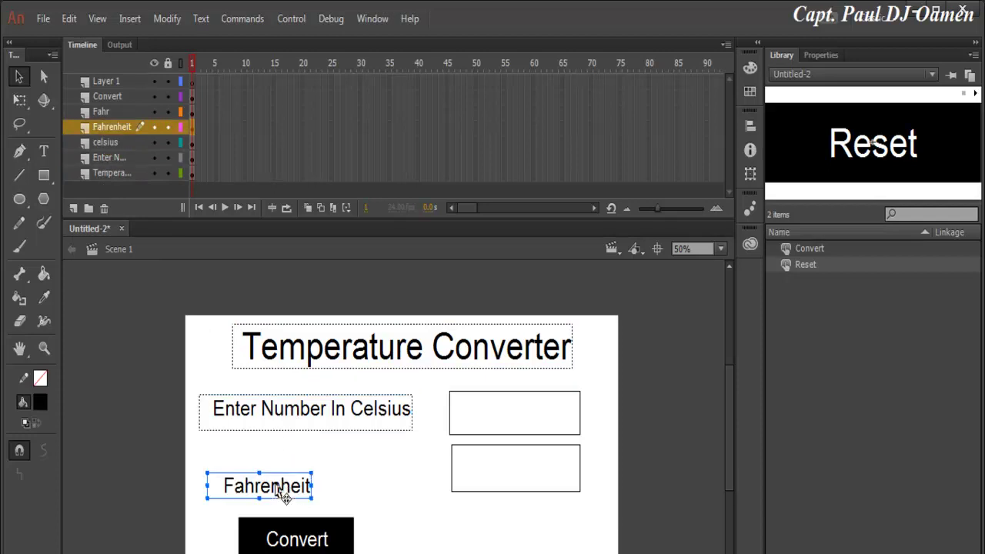
{"action": "left_click", "coordinate": [491, 423]}
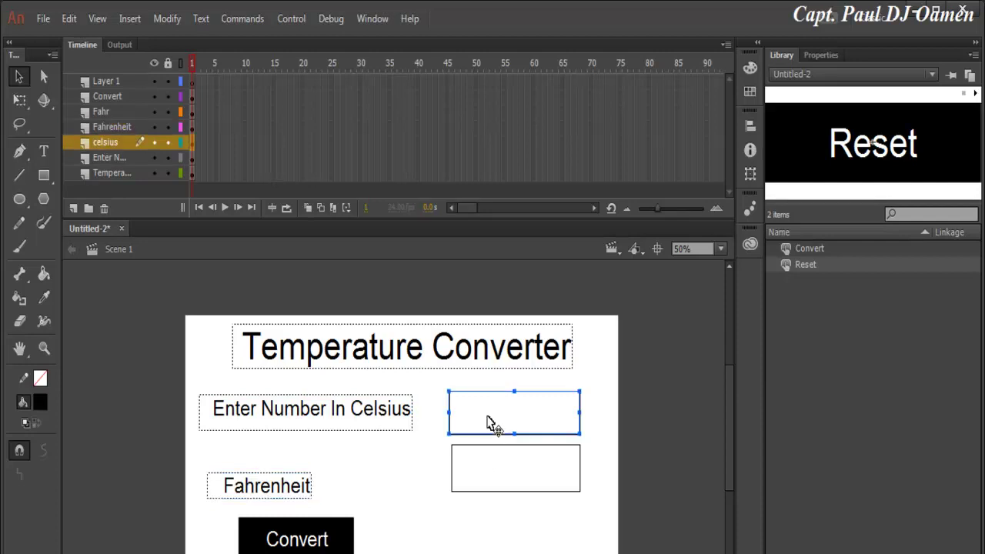
{"action": "left_click", "coordinate": [493, 468]}
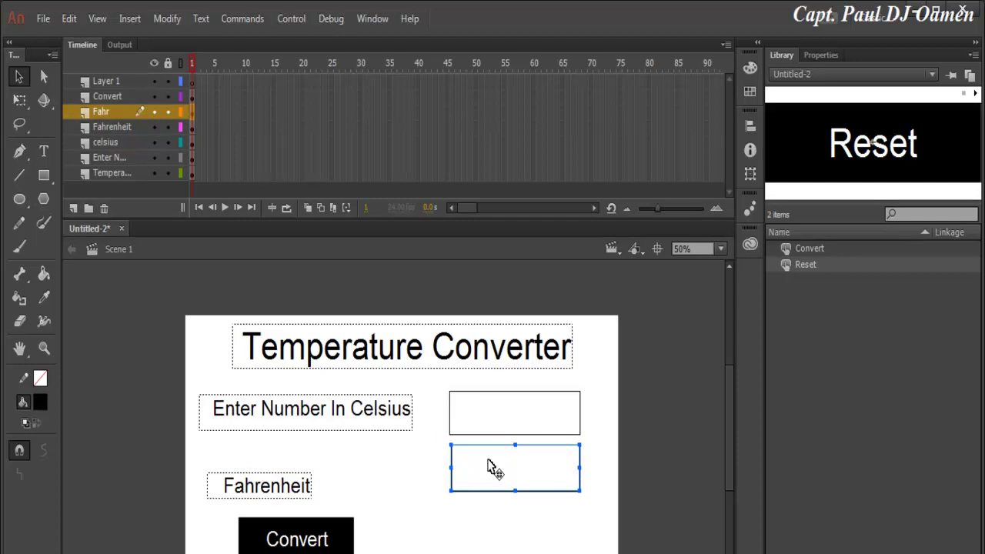
{"action": "left_click", "coordinate": [337, 541]}
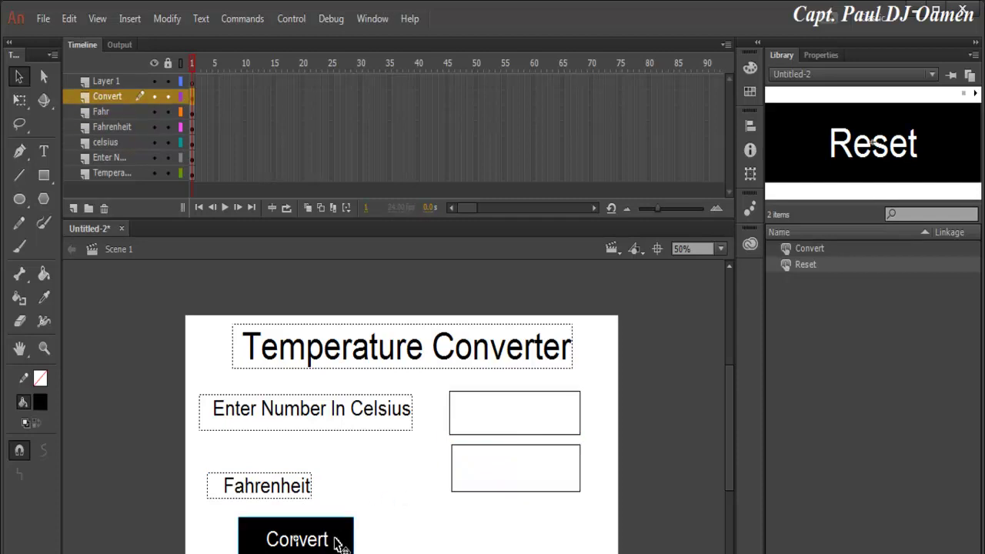
Rename Layer 1 to "Reset" and, with all other layers locked, place the Reset button on it beside the Convert button
{"action": "left_click", "coordinate": [135, 79]}
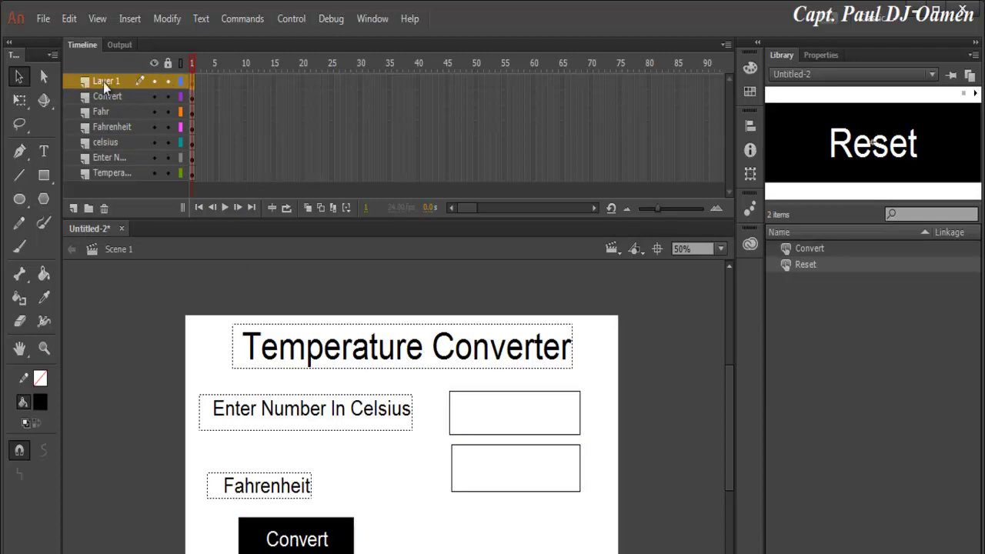
{"action": "type", "text": "Reset"}
{"action": "left_click", "coordinate": [169, 63]}
{"action": "left_click", "coordinate": [167, 81]}
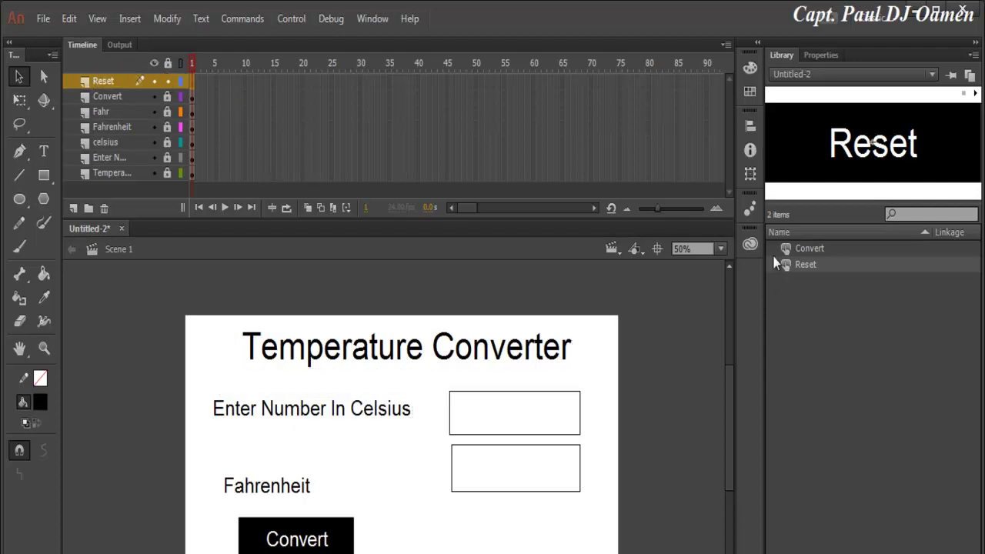
{"action": "left_click_drag", "start_coordinate": [789, 265], "coordinate": [508, 544]}
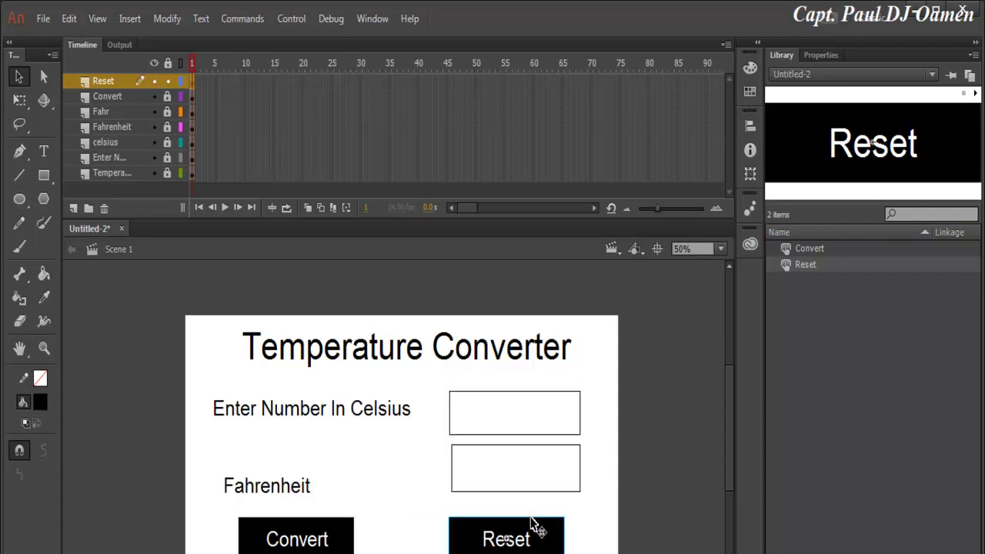
{"action": "left_click", "coordinate": [483, 481]}
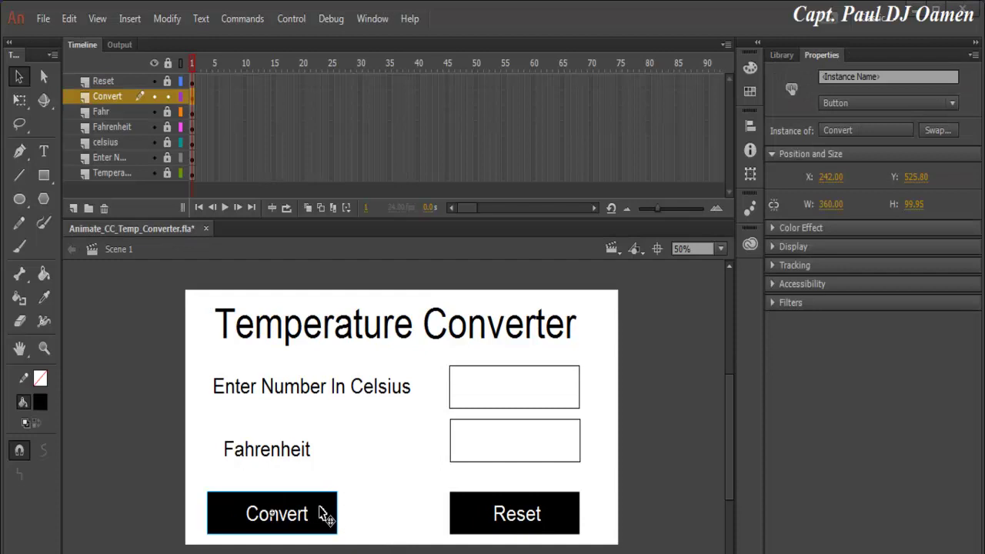
{"action": "right_click", "coordinate": [194, 100]}
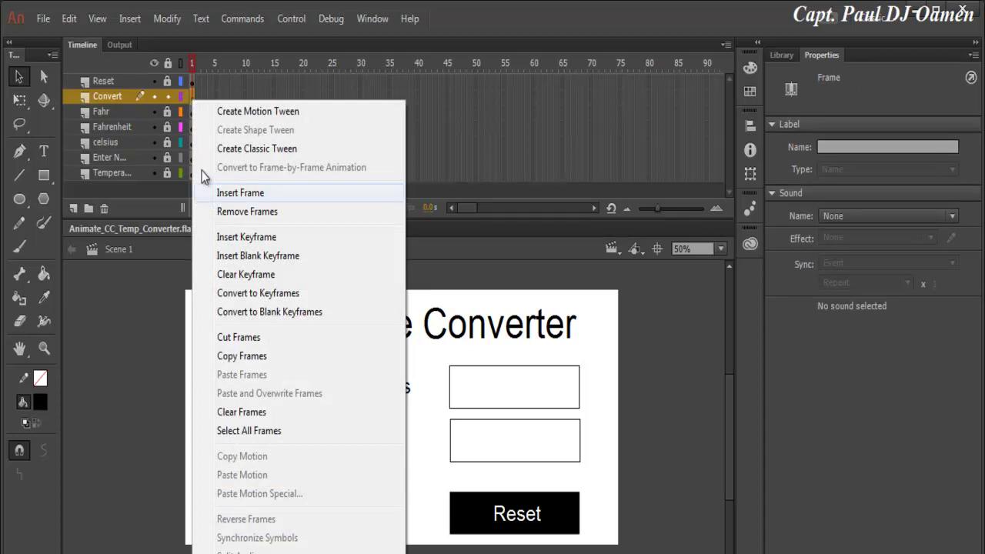
{"action": "left_click", "coordinate": [192, 97]}
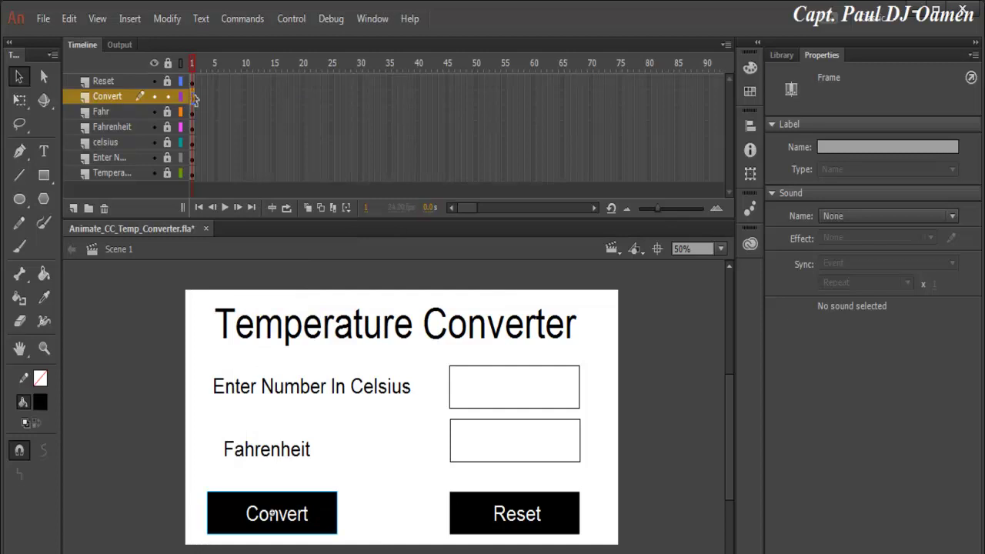
{"action": "left_click", "coordinate": [375, 19]}
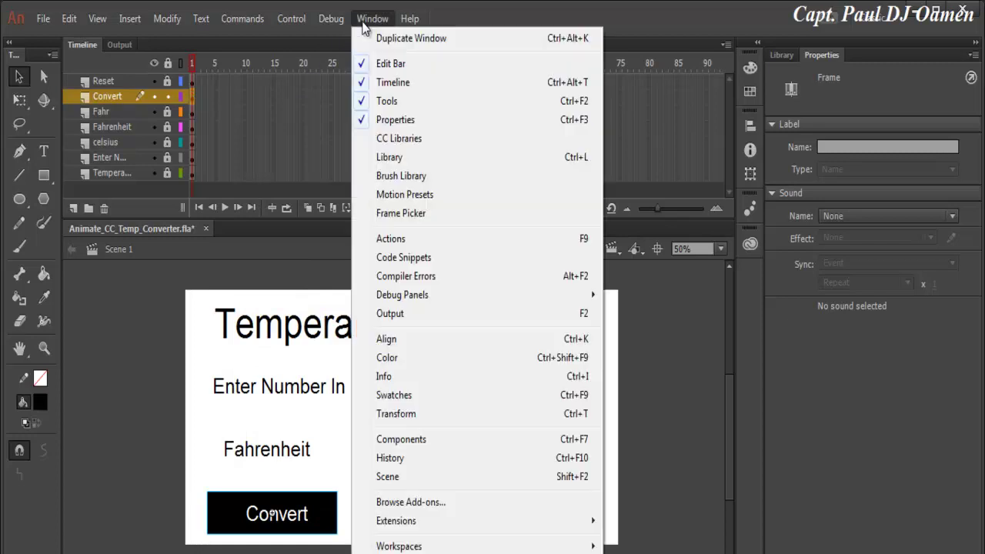
{"action": "left_click", "coordinate": [397, 245]}
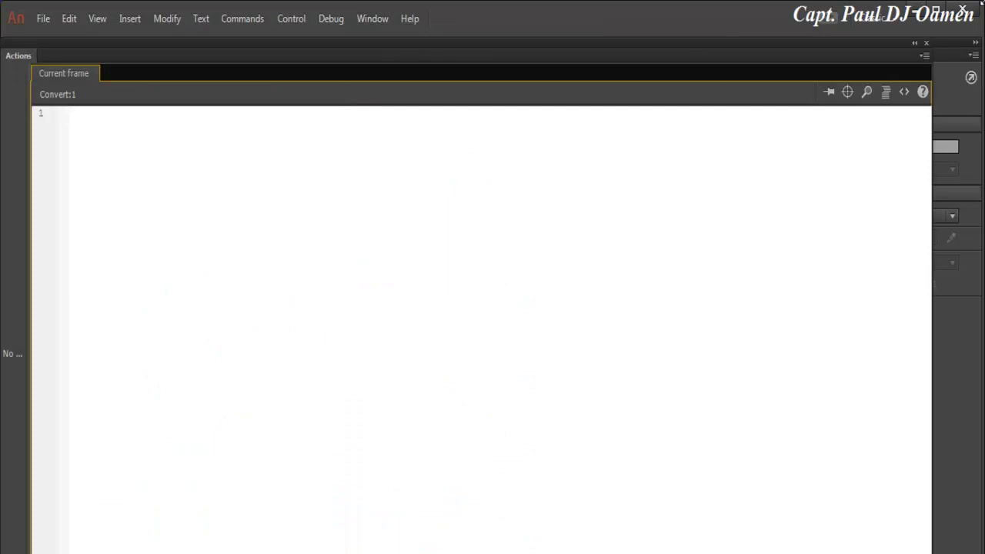
{"action": "left_click", "coordinate": [904, 94]}
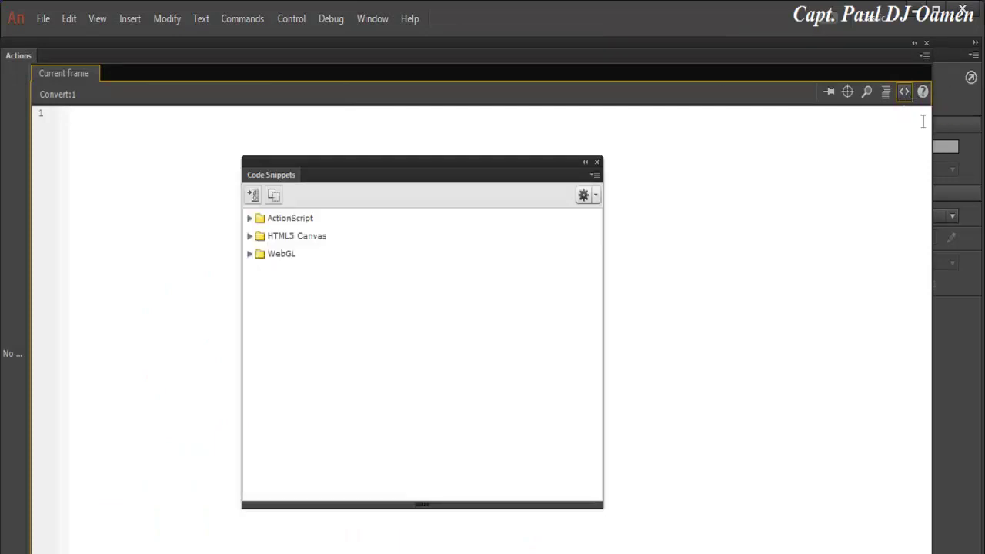
{"action": "left_click", "coordinate": [249, 219]}
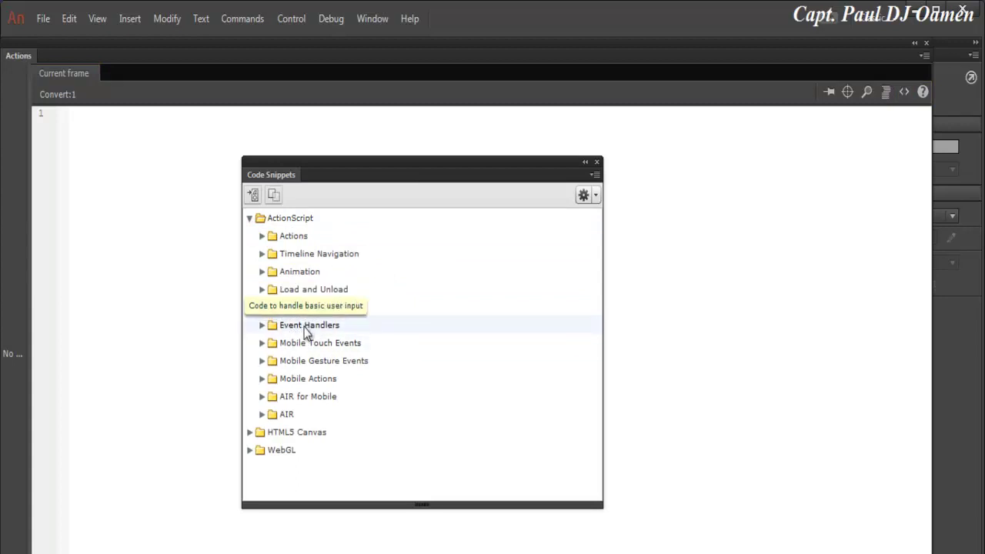
{"action": "left_click", "coordinate": [262, 327]}
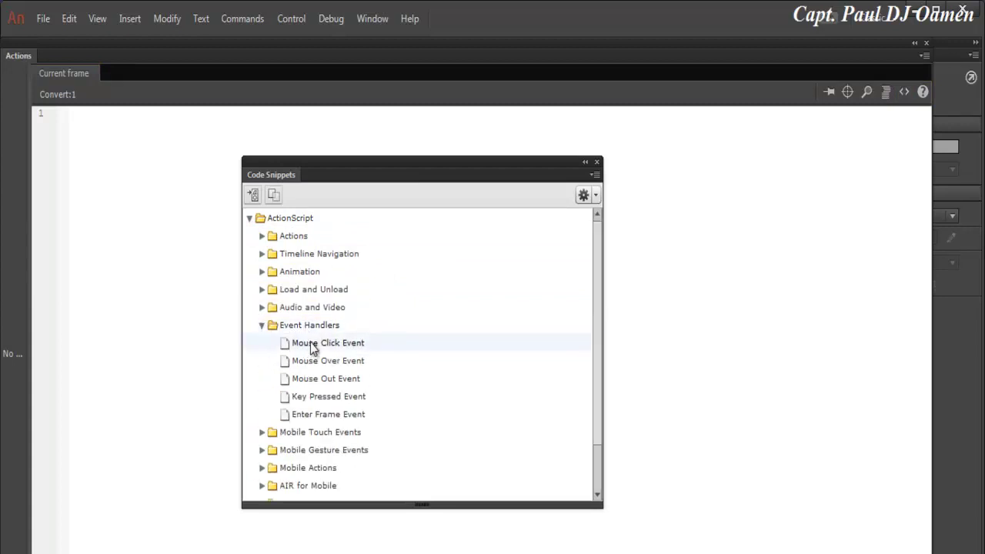
{"action": "double_click", "coordinate": [311, 344]}
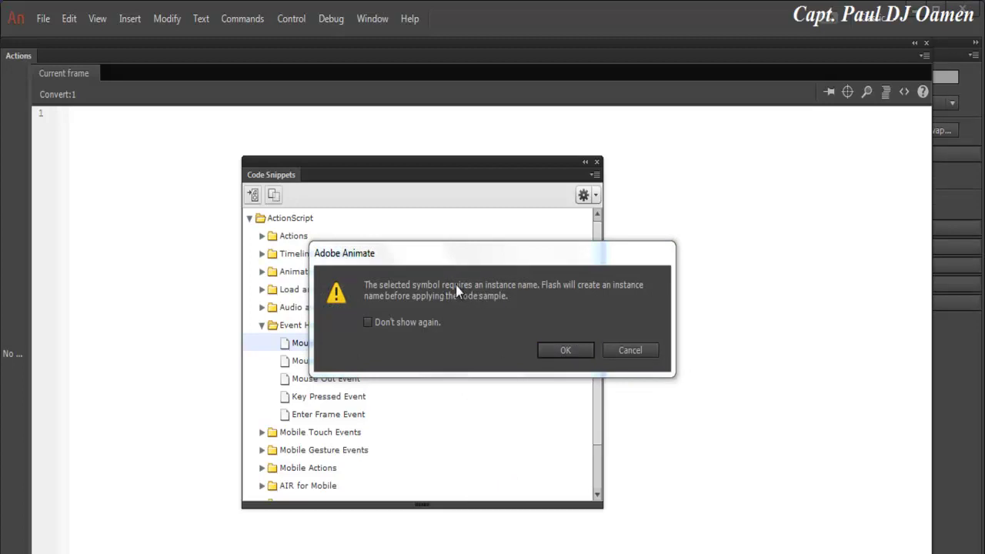
{"action": "left_click", "coordinate": [646, 350]}
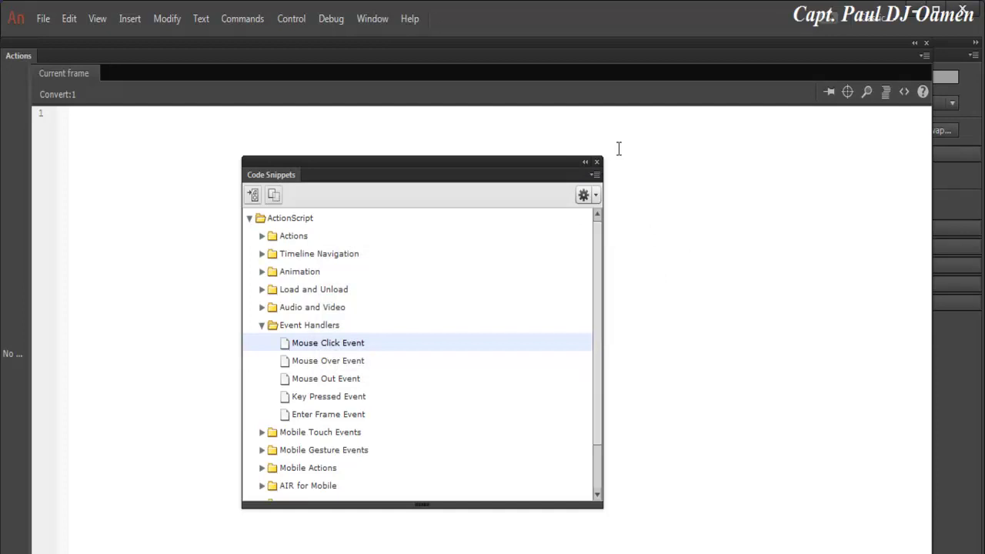
{"action": "left_click", "coordinate": [927, 44]}
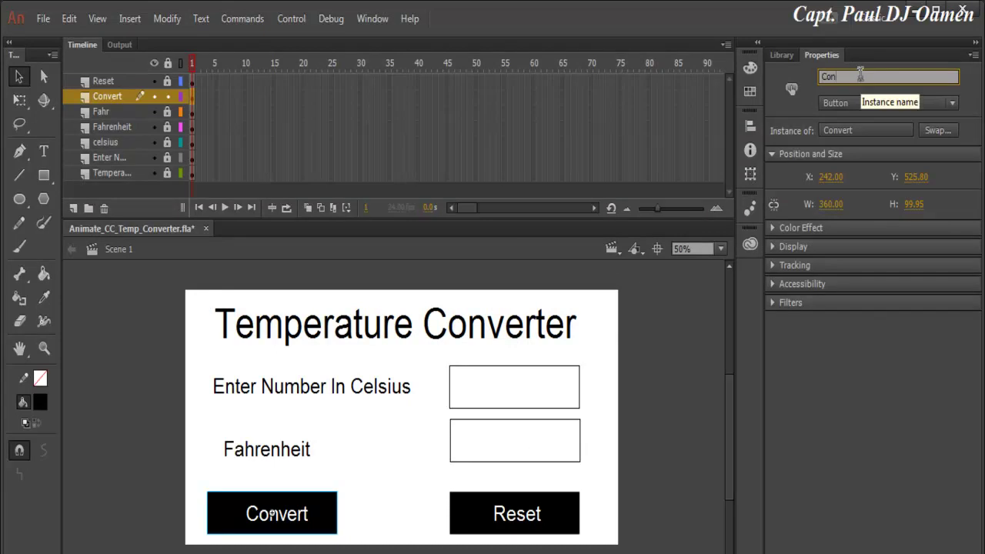
Give the Convert button the instance name "Converter" and clear the selection
{"action": "type", "text": "erete"}
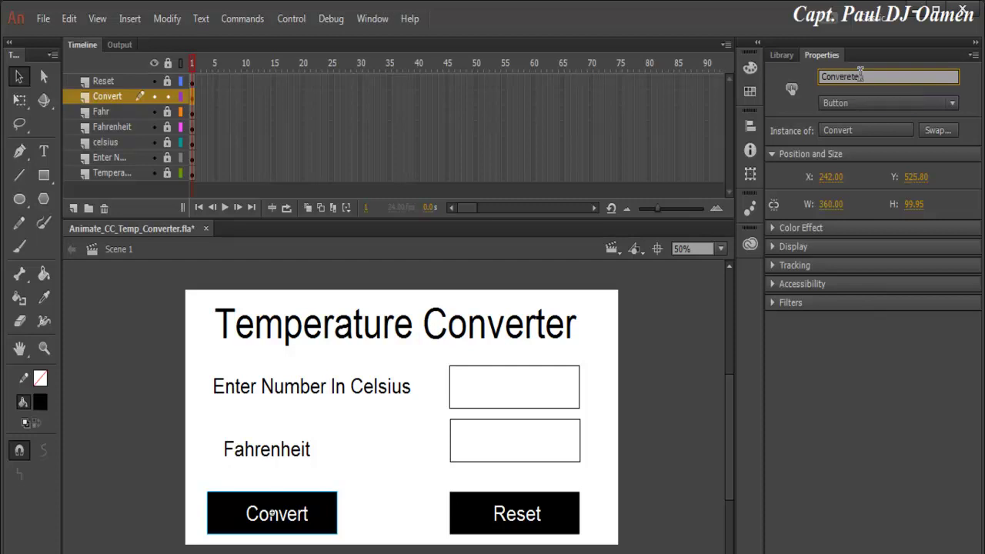
{"action": "key", "text": "BackSpace"}
{"action": "key", "text": "BackSpace"}
{"action": "type", "text": "te"}
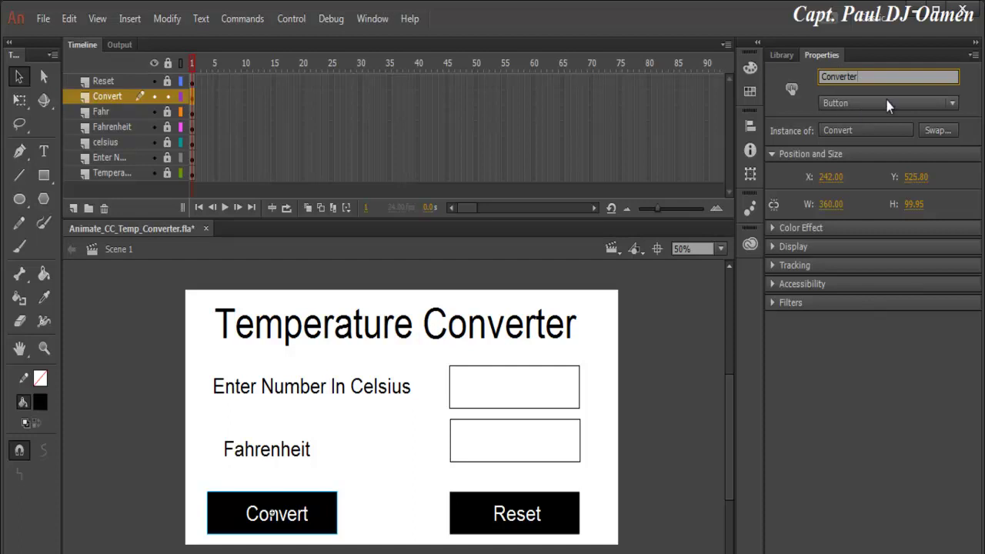
{"action": "key", "text": "Escape"}
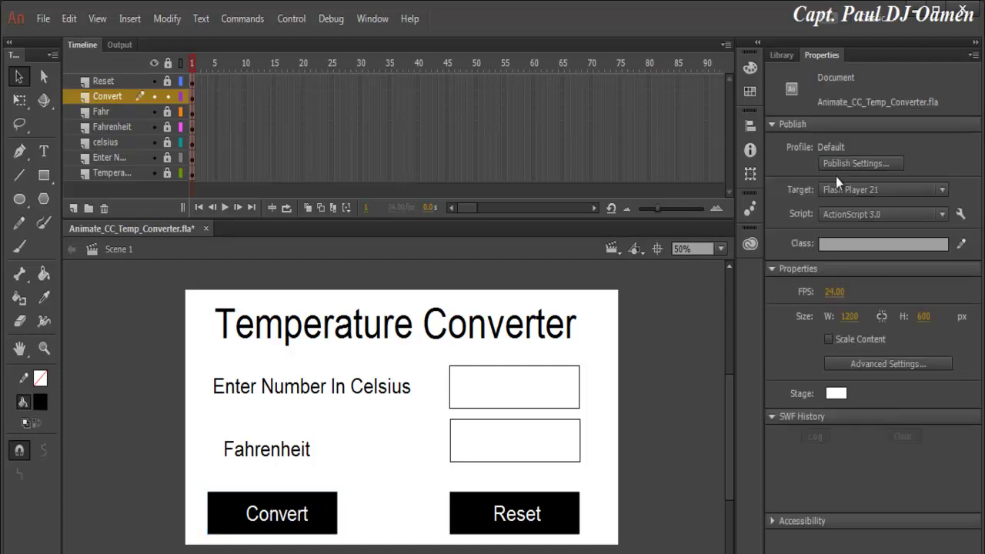
Unlock all layers and give the Reset button the instance name "Reset"
{"action": "left_click", "coordinate": [168, 62]}
{"action": "left_click", "coordinate": [169, 62]}
{"action": "left_click", "coordinate": [103, 81]}
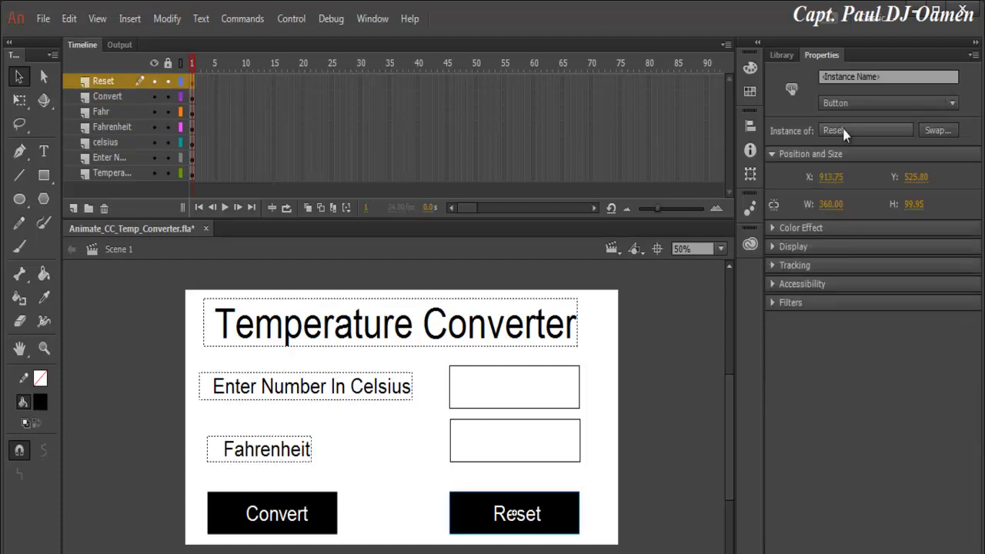
{"action": "left_click", "coordinate": [857, 76]}
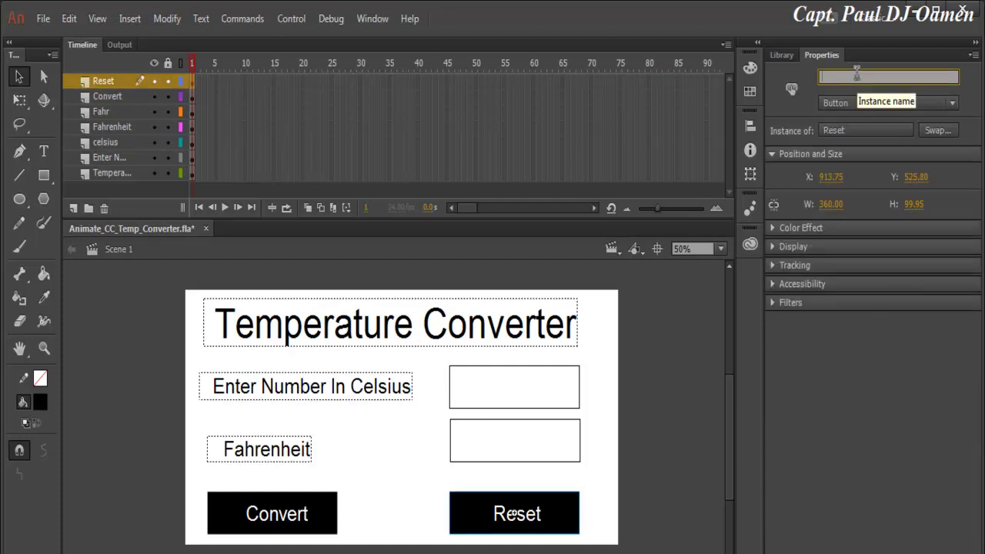
{"action": "type", "text": "Reset"}
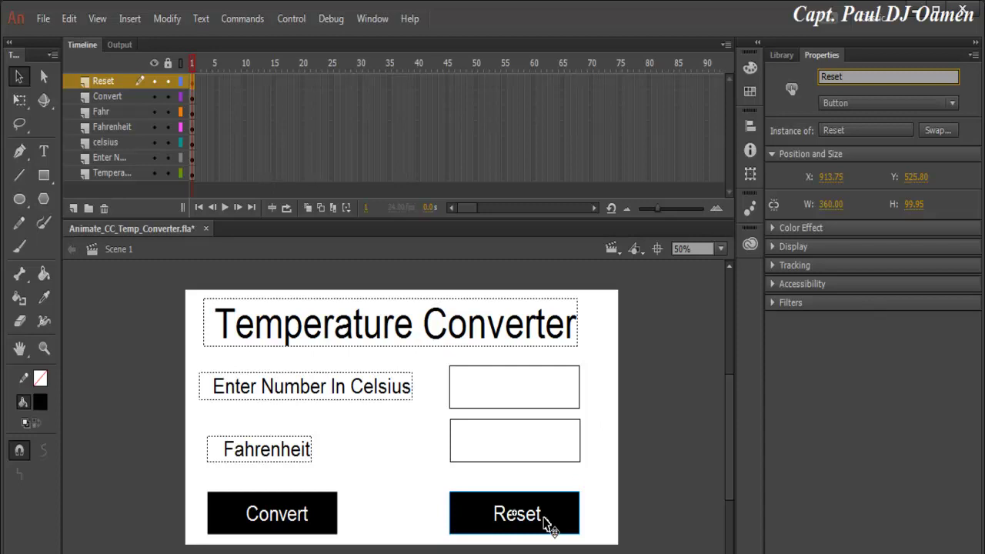
Lock all layers except Convert and add the ActionScript Mouse Click Event snippet to the Convert button
{"action": "left_click", "coordinate": [168, 63]}
{"action": "left_click", "coordinate": [167, 96]}
{"action": "left_click", "coordinate": [194, 99]}
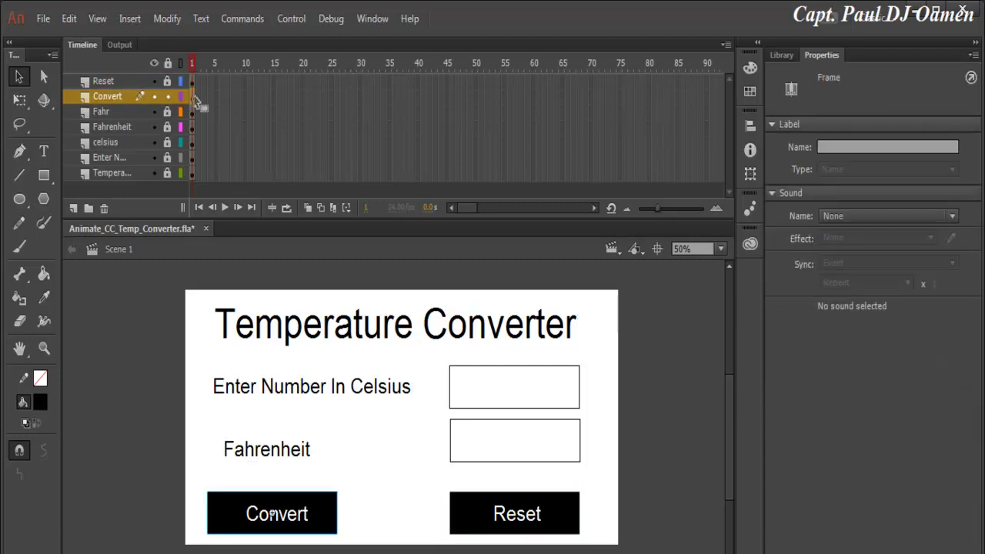
{"action": "left_click", "coordinate": [373, 18]}
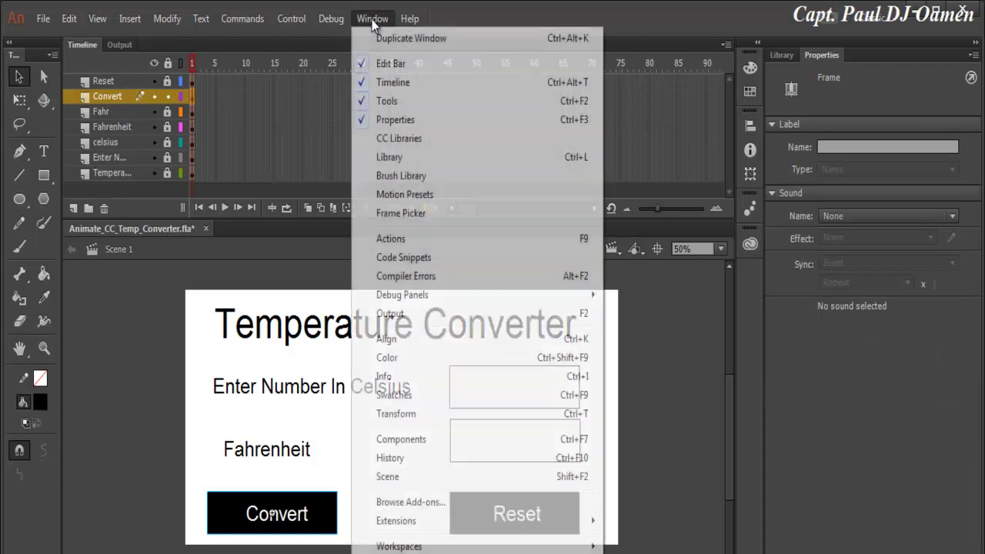
{"action": "left_click", "coordinate": [404, 239]}
{"action": "left_click", "coordinate": [905, 91]}
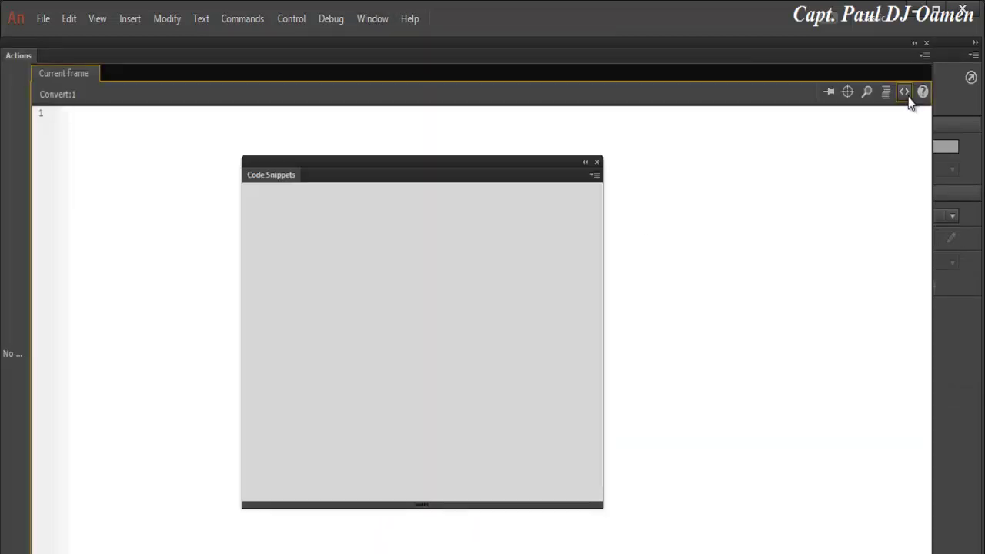
{"action": "left_click", "coordinate": [251, 219]}
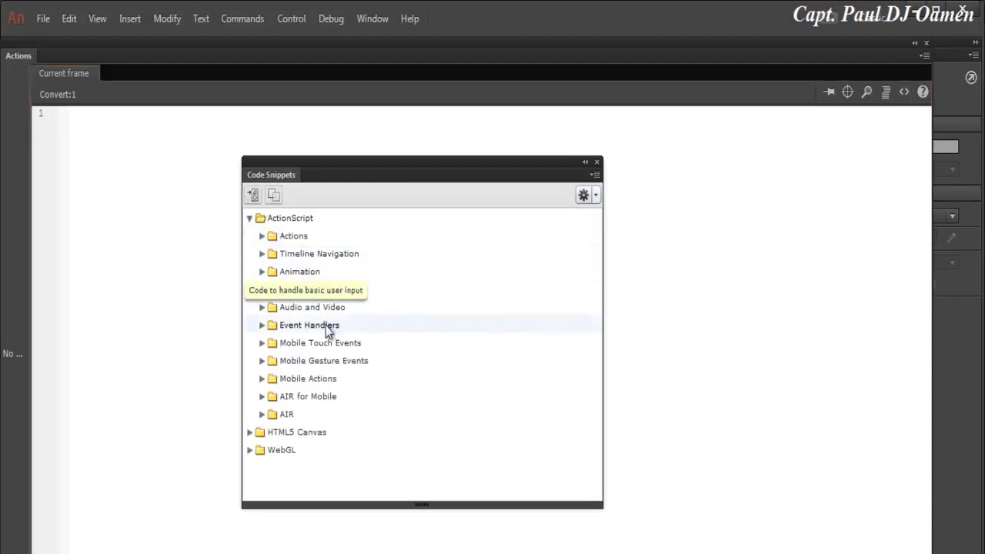
{"action": "left_click", "coordinate": [262, 325]}
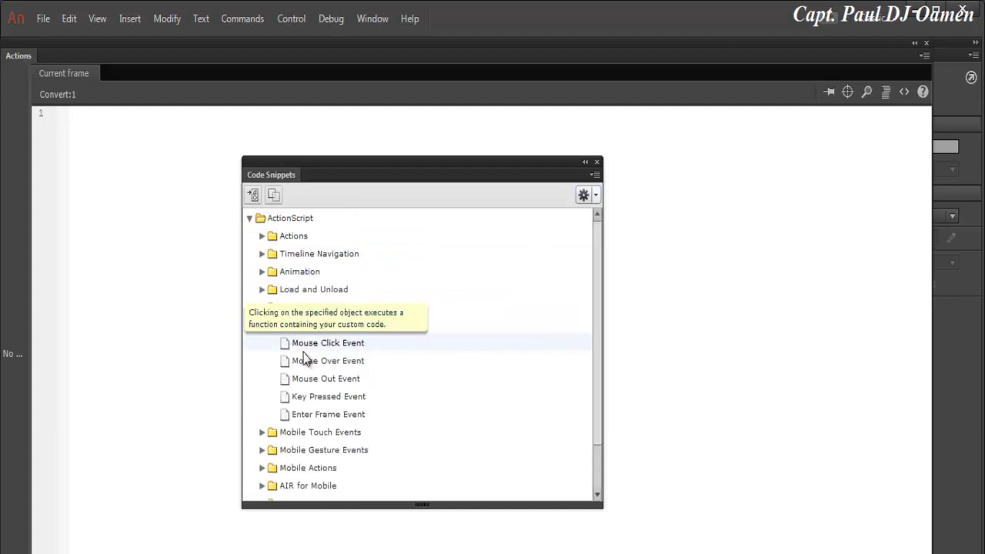
{"action": "double_click", "coordinate": [328, 343]}
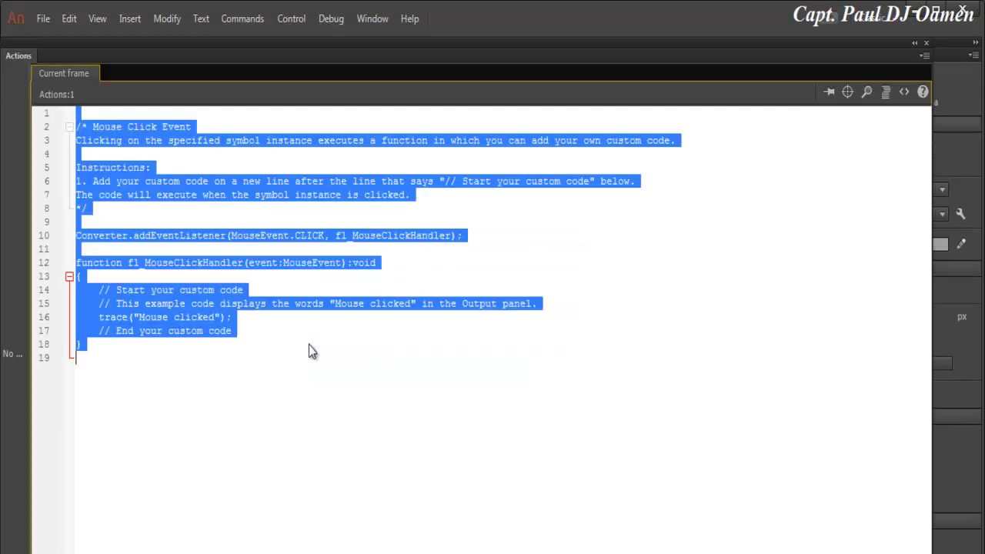
{"action": "left_click", "coordinate": [373, 383]}
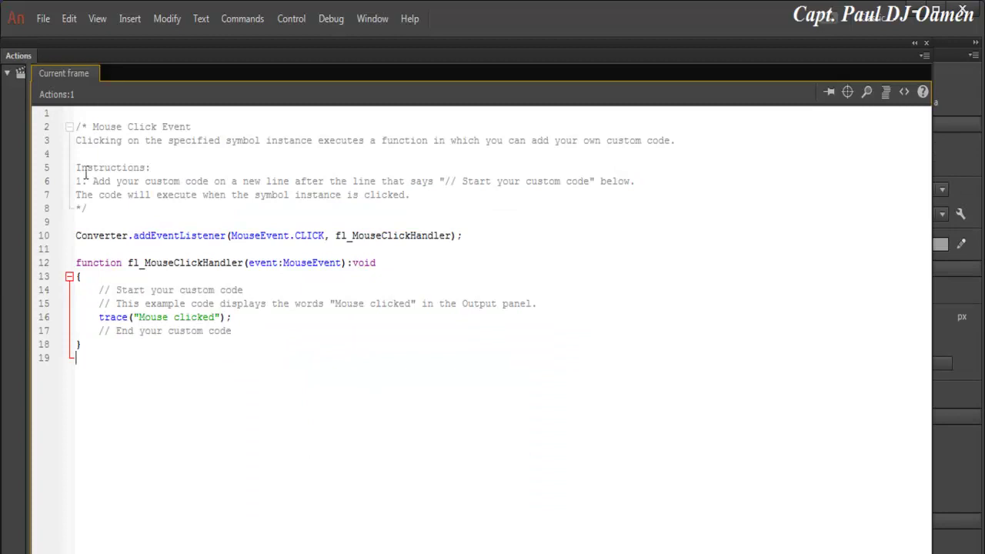
Replace the snippet's opening comment block with the declaration "var Cel: Number;" followed by an empty line
{"action": "left_click_drag", "start_coordinate": [96, 208], "coordinate": [77, 130]}
{"action": "type", "text": "var"}
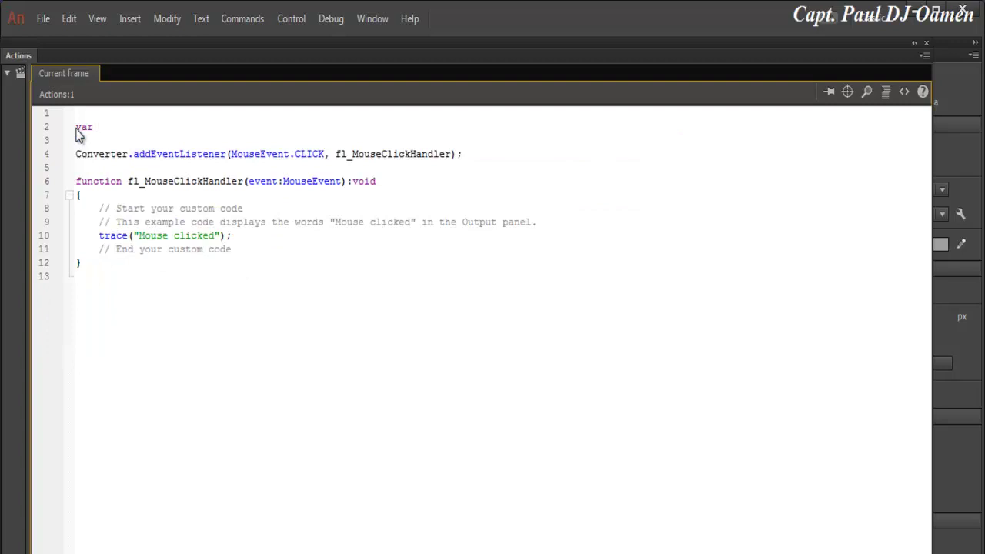
{"action": "type", "text": " Cel"}
{"action": "type", "text": ": "}
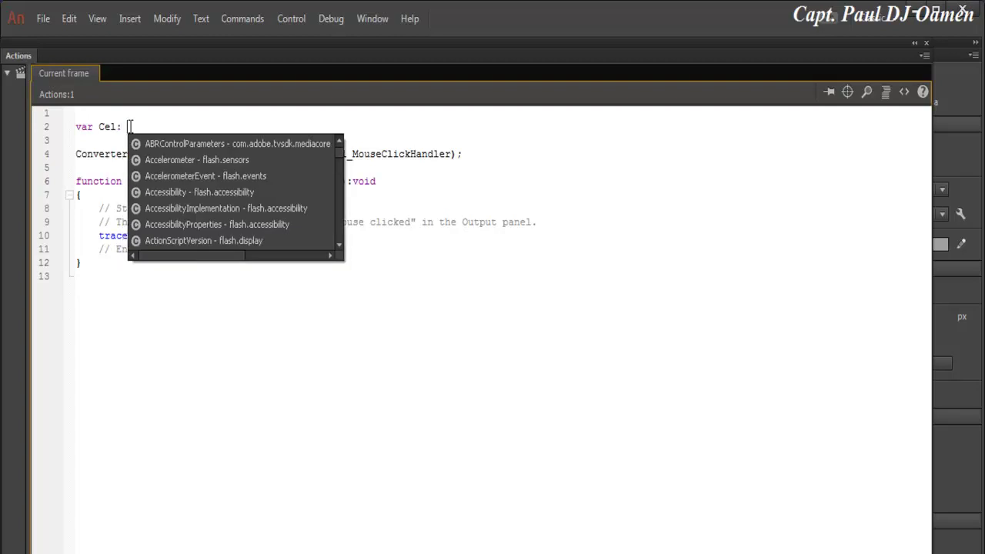
{"action": "type", "text": "Num"}
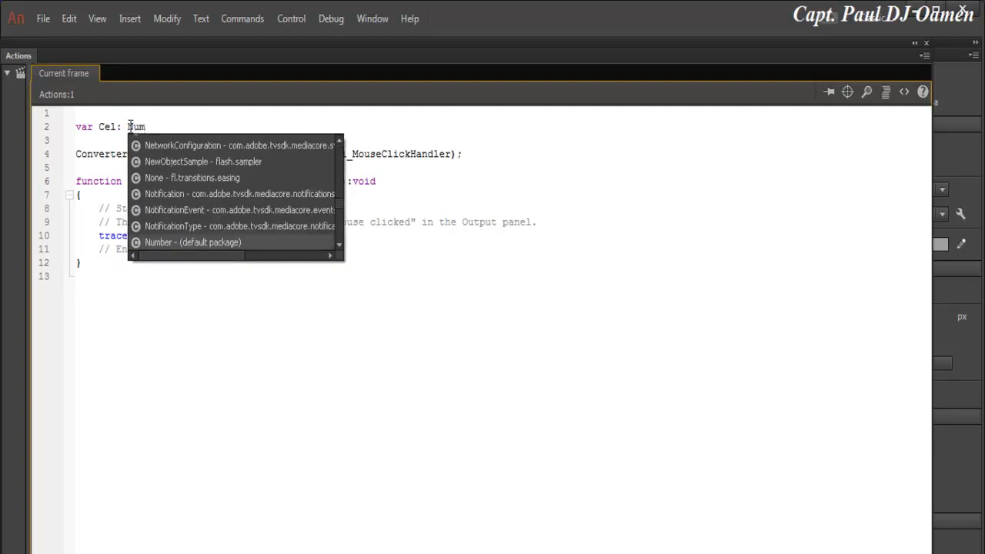
{"action": "type", "text": "ber;"}
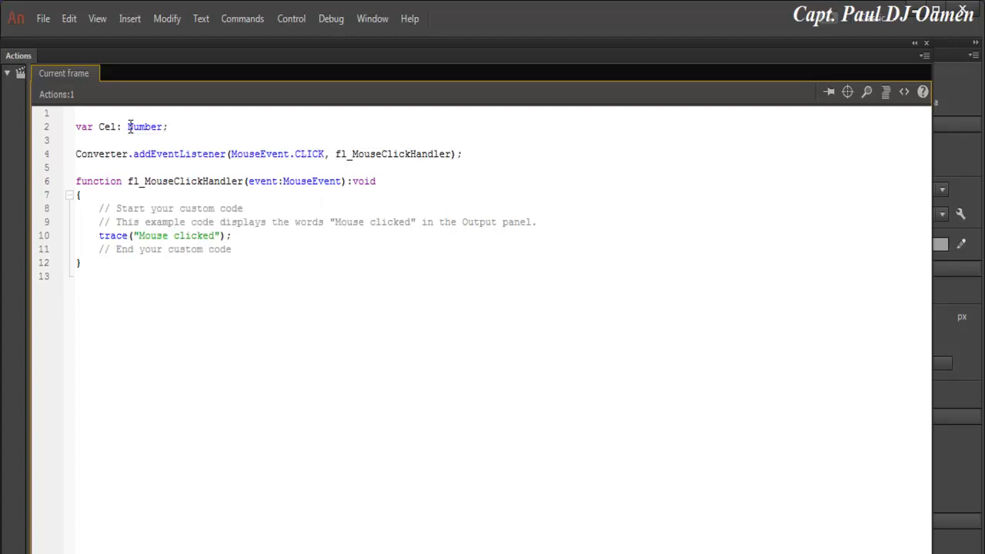
{"action": "key", "text": "Return"}
Copy the Cel declaration and paste it twice below the original, on lines 3 and 5
{"action": "left_click_drag", "start_coordinate": [185, 130], "coordinate": [60, 128]}
{"action": "key", "text": "ctrl+c"}
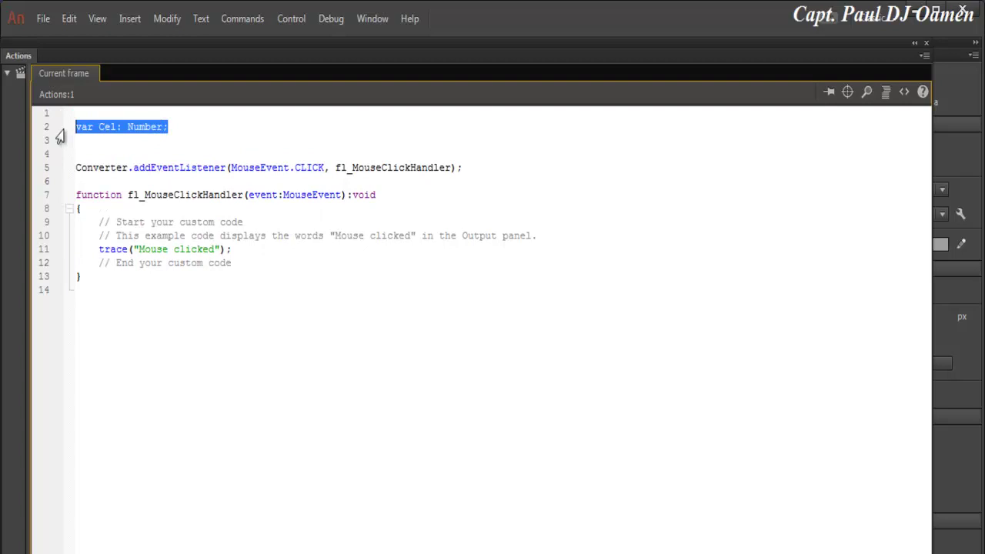
{"action": "left_click", "coordinate": [184, 126]}
{"action": "key", "text": "Return"}
{"action": "key", "text": "ctrl+v"}
{"action": "key", "text": "Return"}
{"action": "key", "text": "Return"}
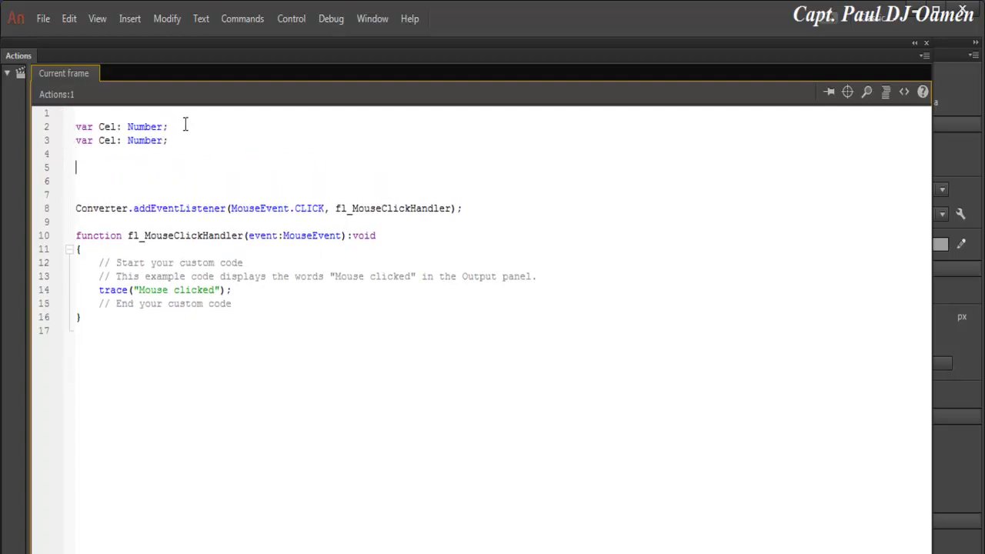
{"action": "key", "text": "ctrl+v"}
Rename the variable in the line 3 declaration to "Farh"
{"action": "left_click_drag", "start_coordinate": [116, 140], "coordinate": [100, 143]}
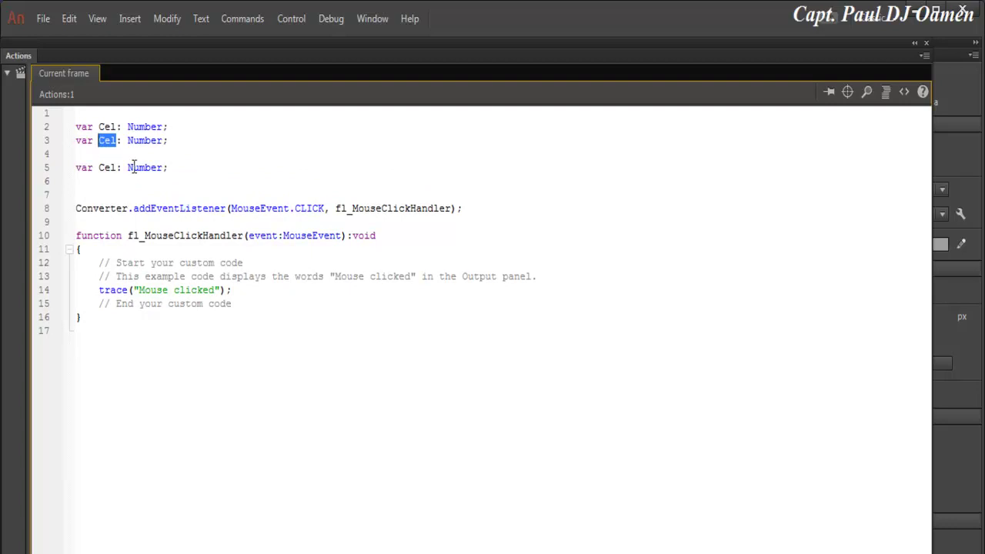
{"action": "type", "text": "Fram"}
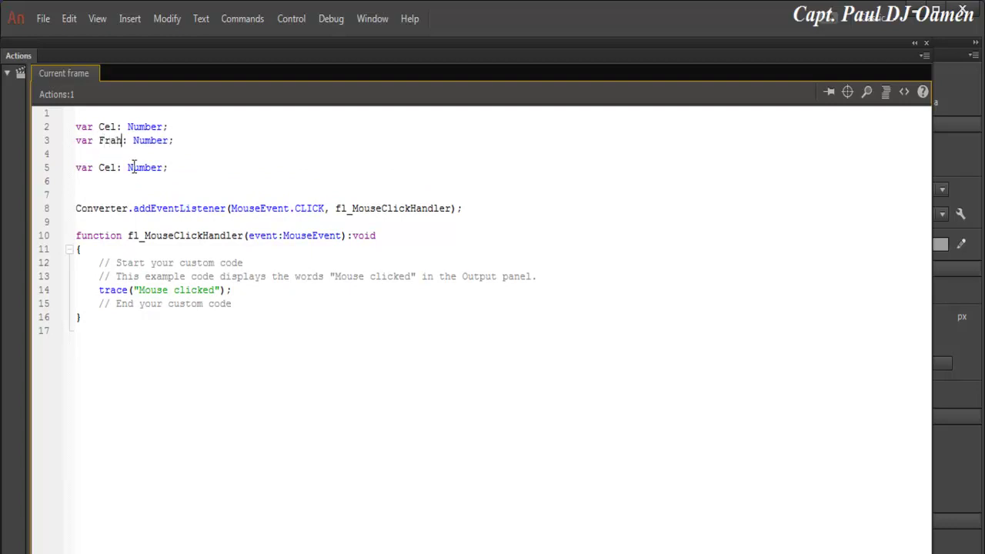
{"action": "key", "text": "BackSpace"}
{"action": "key", "text": "BackSpace"}
{"action": "key", "text": "BackSpace"}
{"action": "type", "text": "arh"}
Select the variable name in the line 5 declaration
{"action": "left_click_drag", "start_coordinate": [118, 167], "coordinate": [105, 167]}
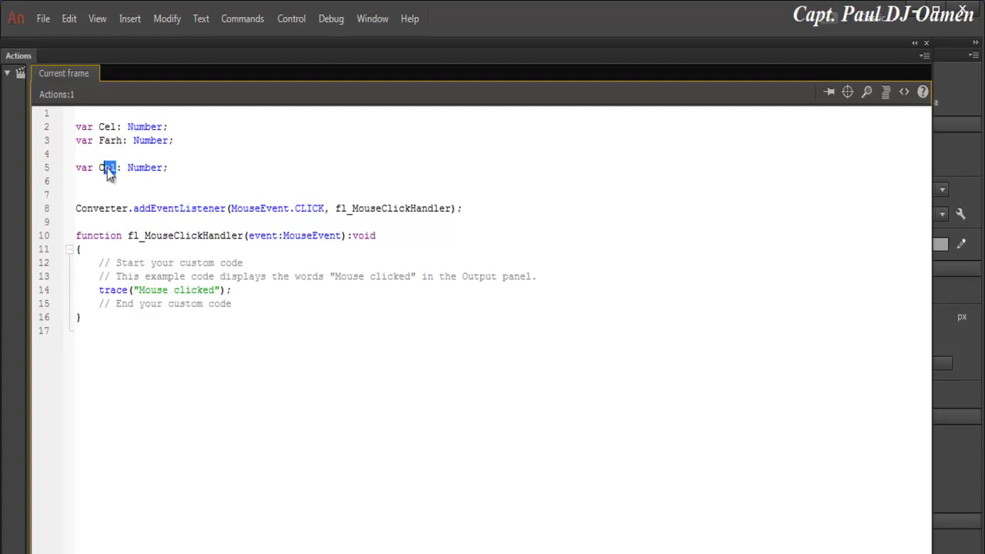